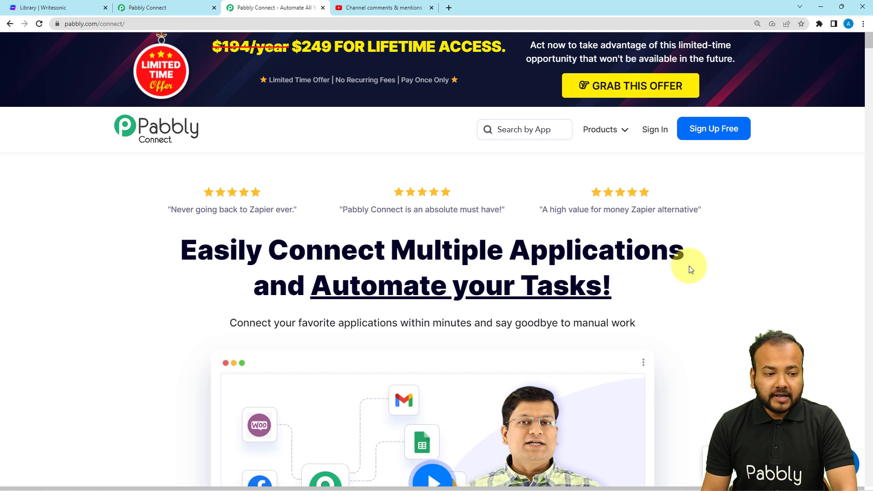
Step: From the Pabbly Connect dashboard, create a workflow titled 'Auto Reply to YouTube Comments'
left_click(174, 15)
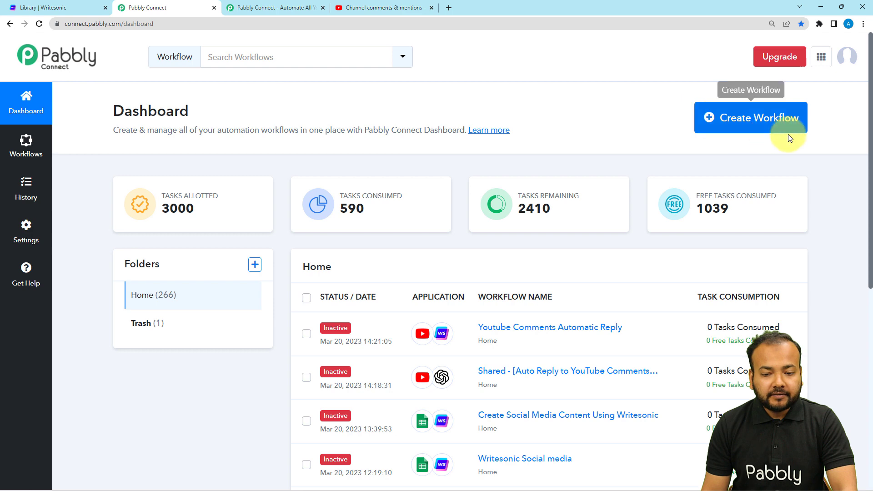
left_click(740, 122)
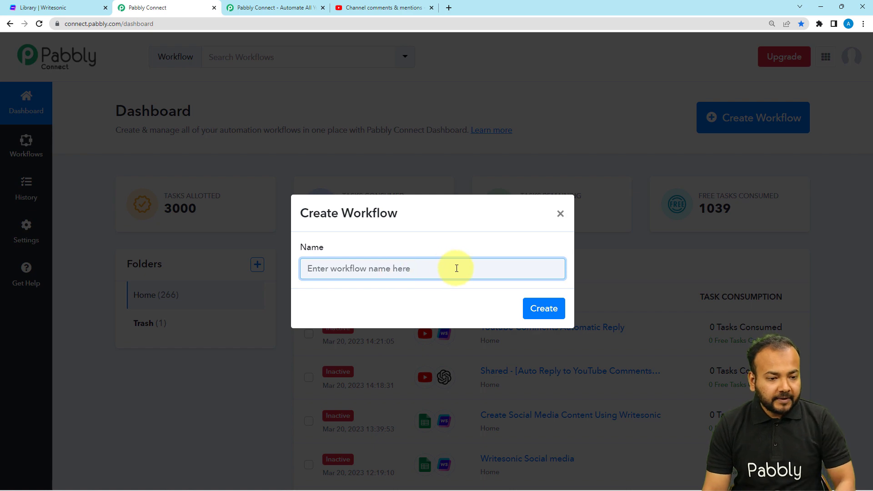
type("/")
key("BackSpace")
type("Autom")
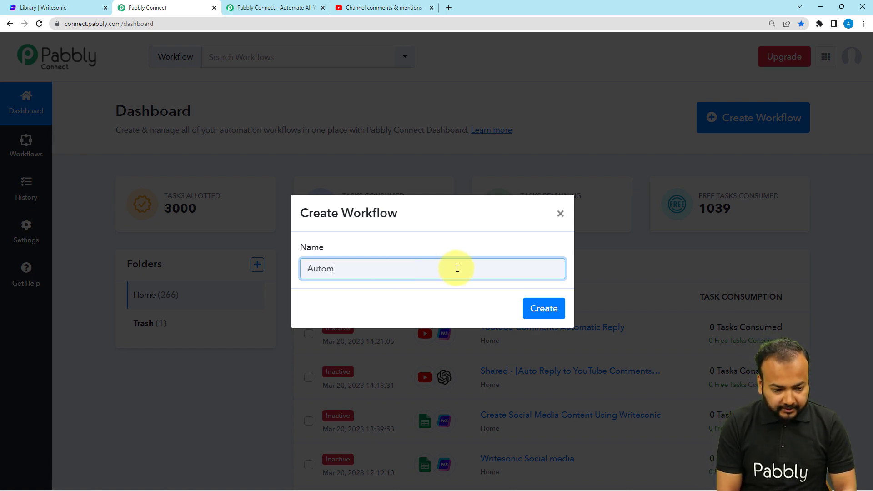
key("BackSpace")
type(" Reply to You")
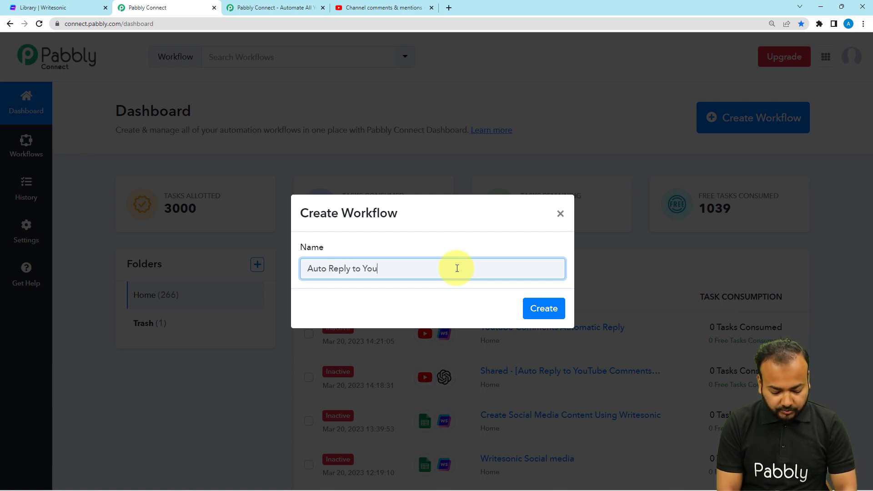
type("t")
key("BackSpace")
type("Tube")
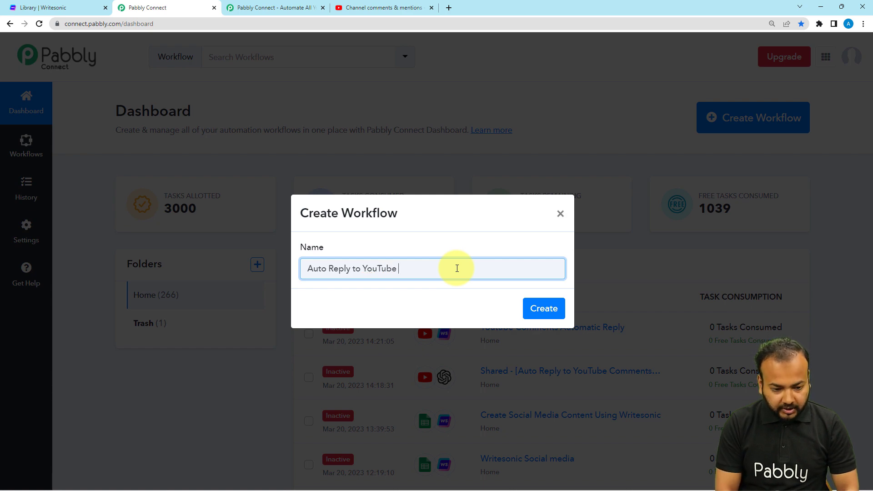
type(" Comments")
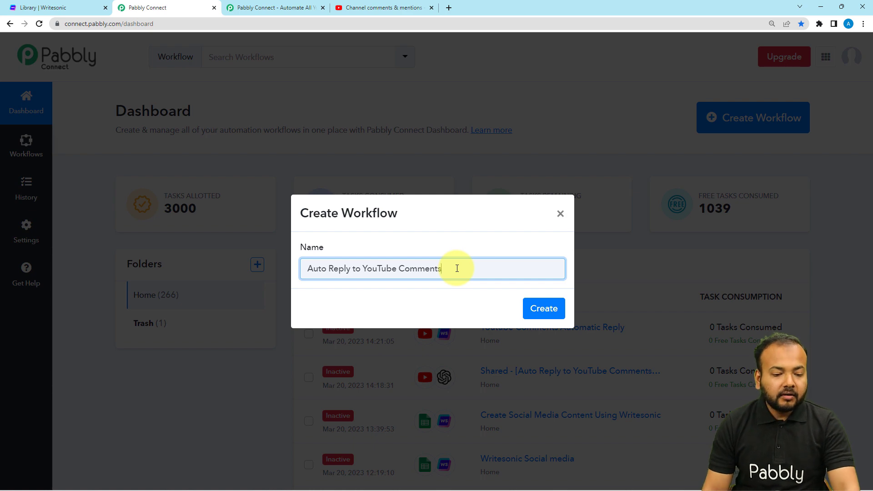
left_click(532, 313)
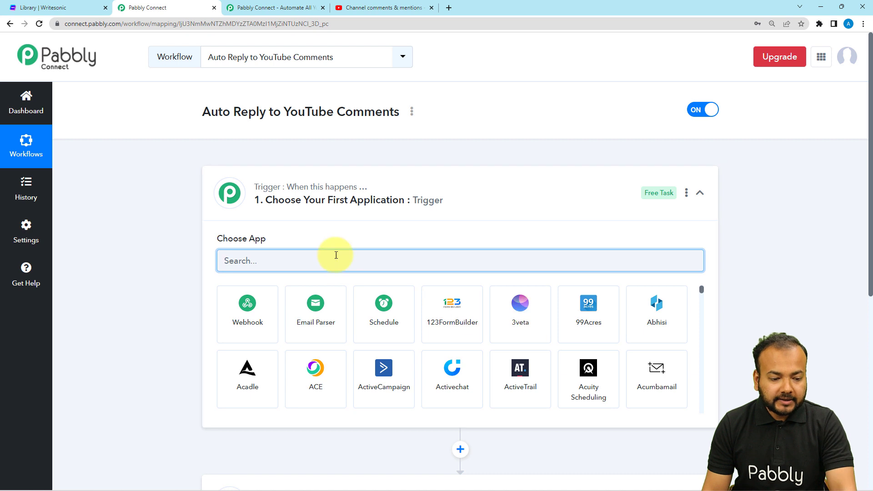
Step: Collapse and re-expand the trigger step to display the Choose App grid
left_click(342, 213)
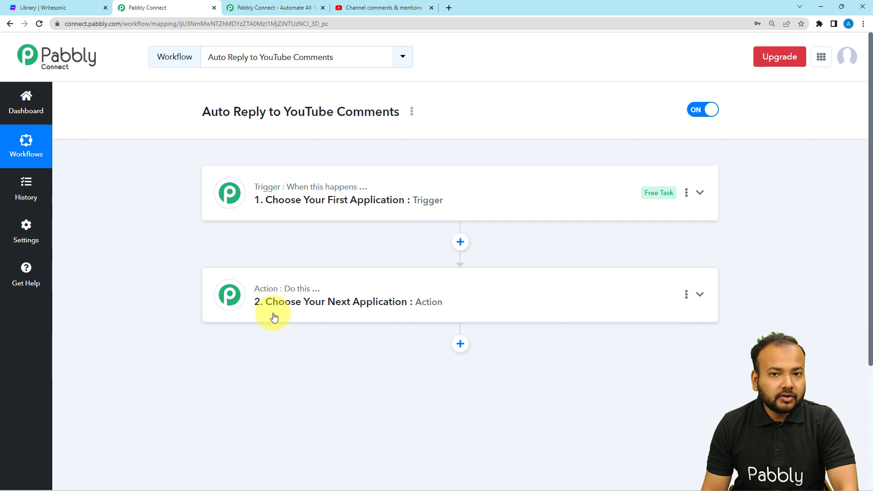
left_click(287, 215)
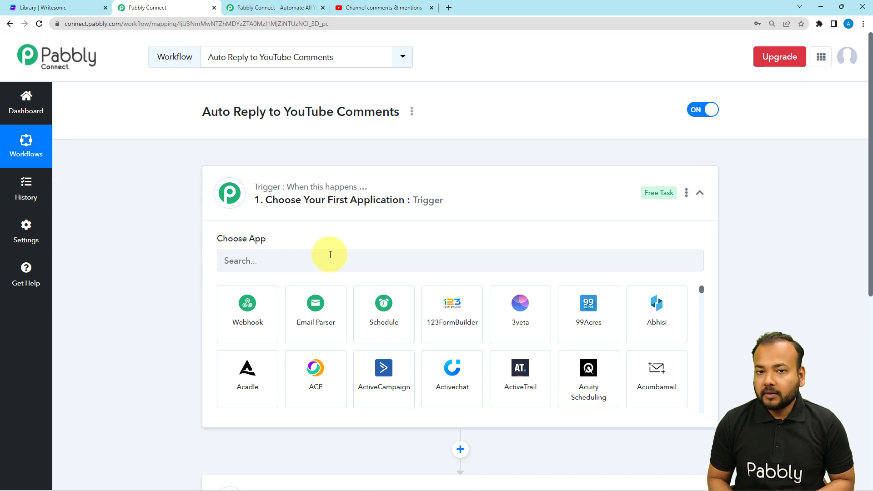
Step: Search the app list for 'you' and choose YouTube as the trigger app
scroll(341, 228, "down", 1)
left_click(350, 214)
type("you")
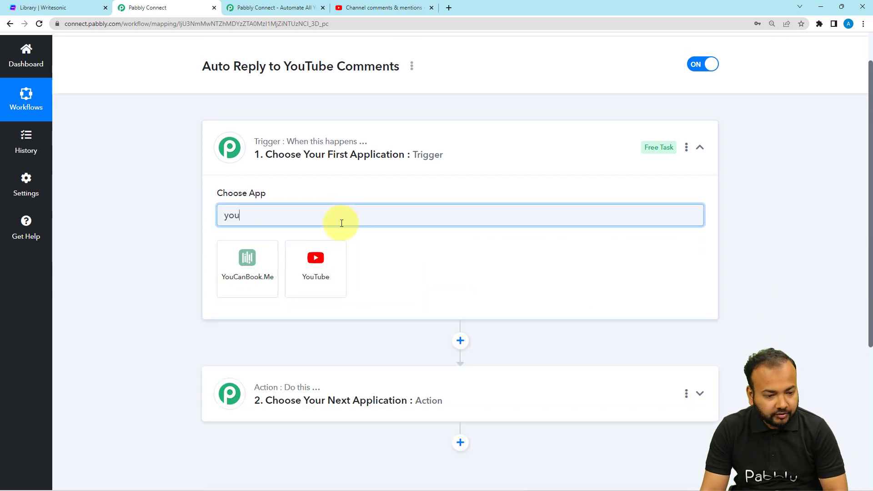
left_click(313, 264)
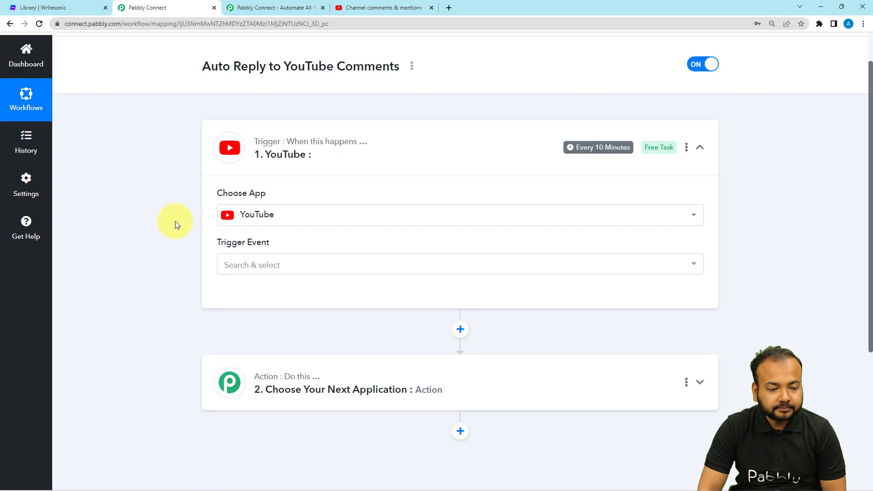
Step: Set the trigger event to New Comment on a Channel and begin connecting YouTube
scroll(177, 223, "down", 2)
left_click(252, 171)
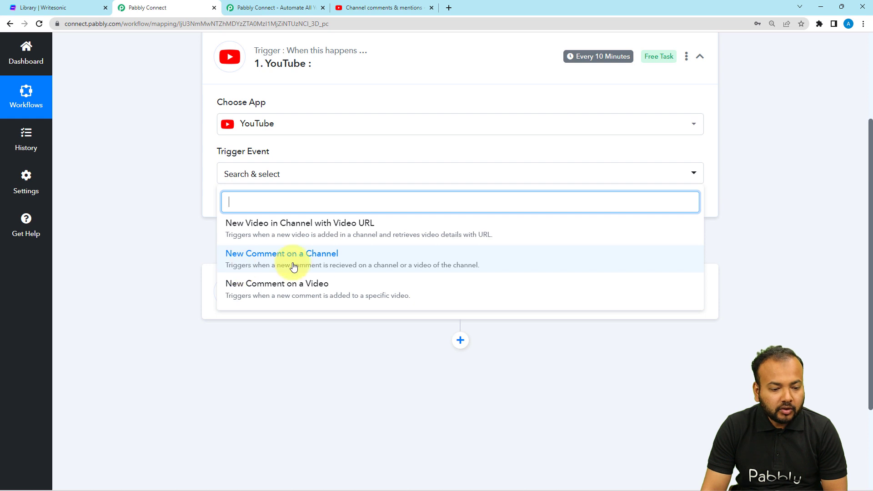
left_click(271, 261)
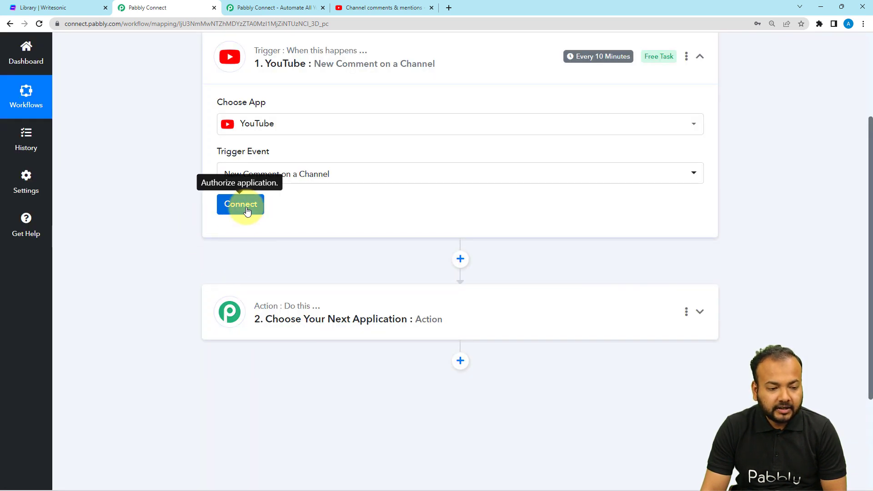
left_click(222, 211)
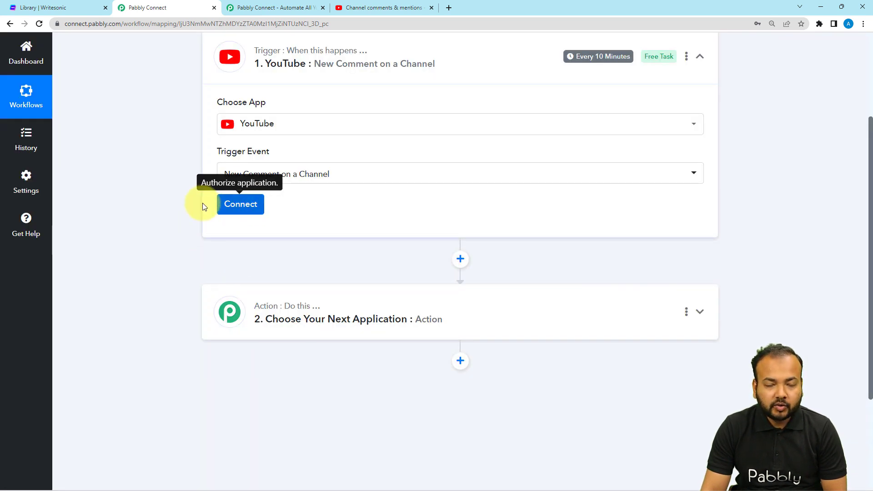
left_click(236, 213)
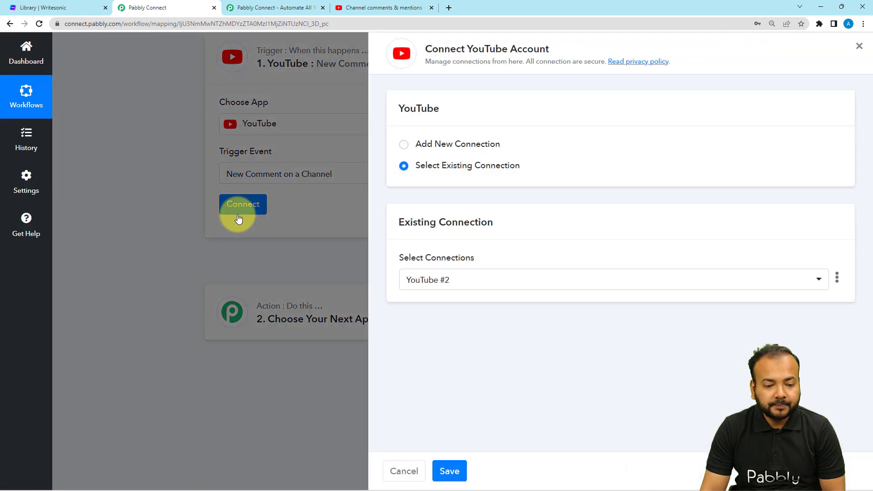
Step: Add a new YouTube connection by signing in with the Google account and granting access
left_click(404, 143)
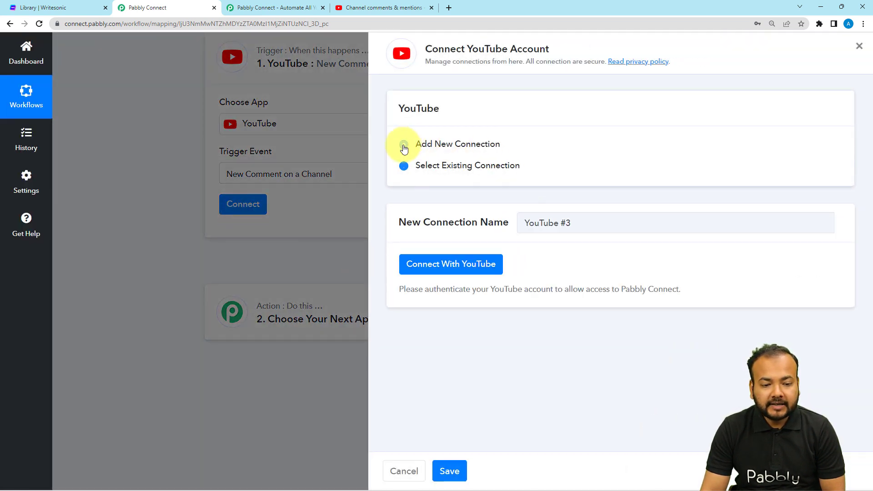
left_click(433, 270)
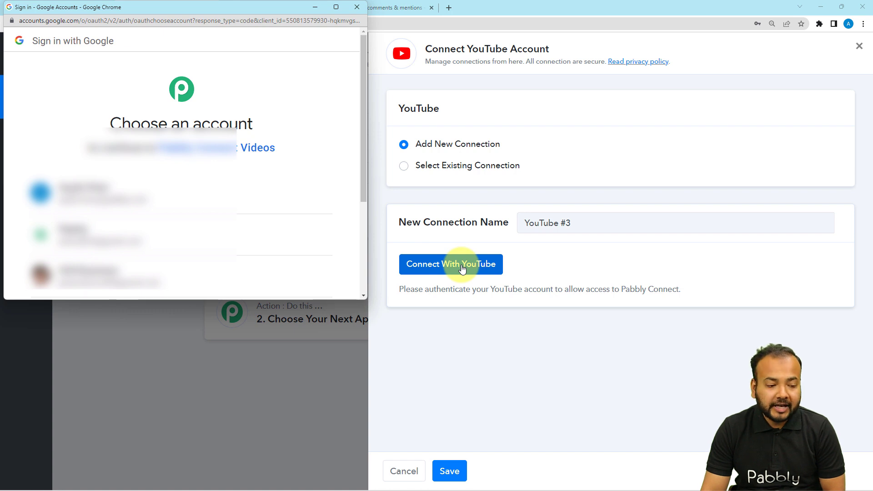
left_click(133, 230)
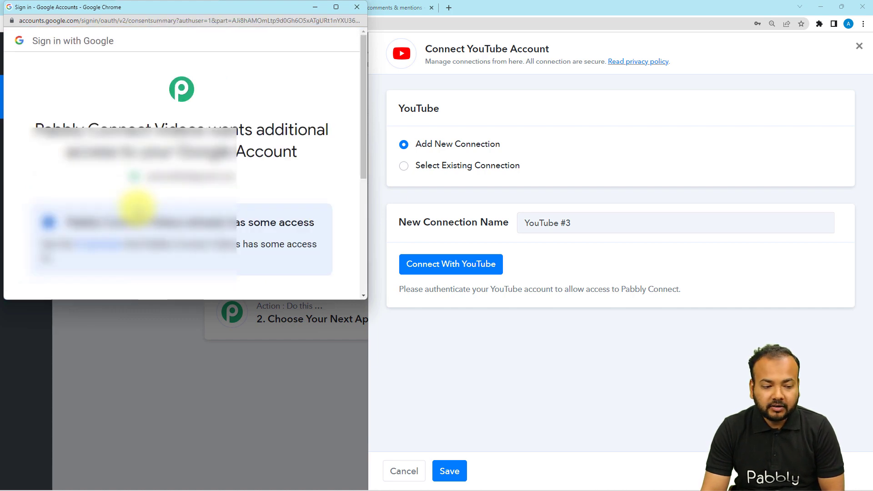
scroll(136, 207, "down", 5)
left_click(198, 219)
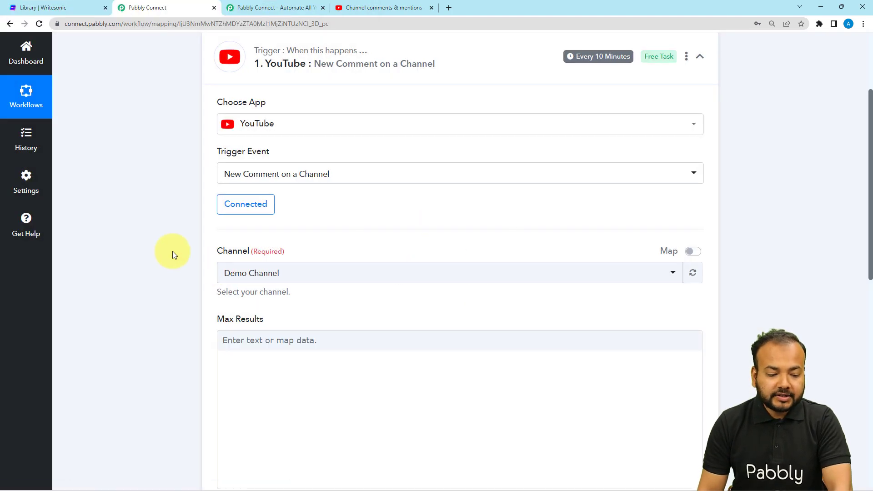
scroll(173, 251, "down", 2)
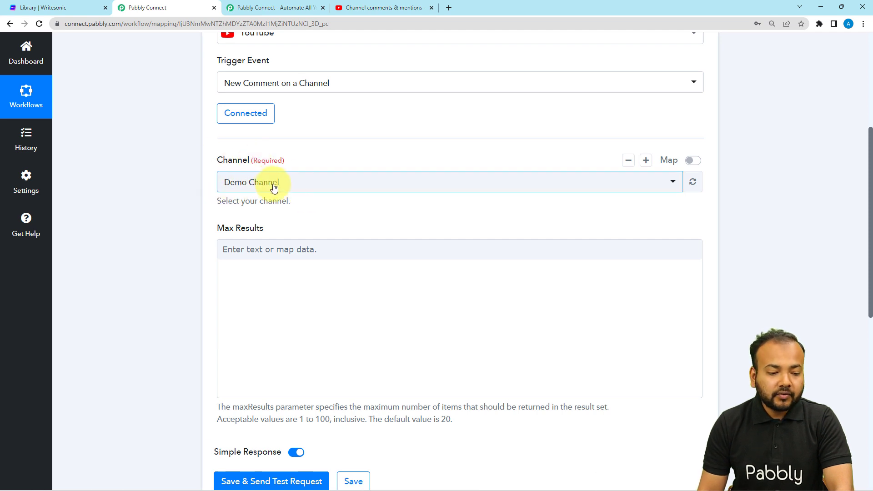
left_click(302, 187)
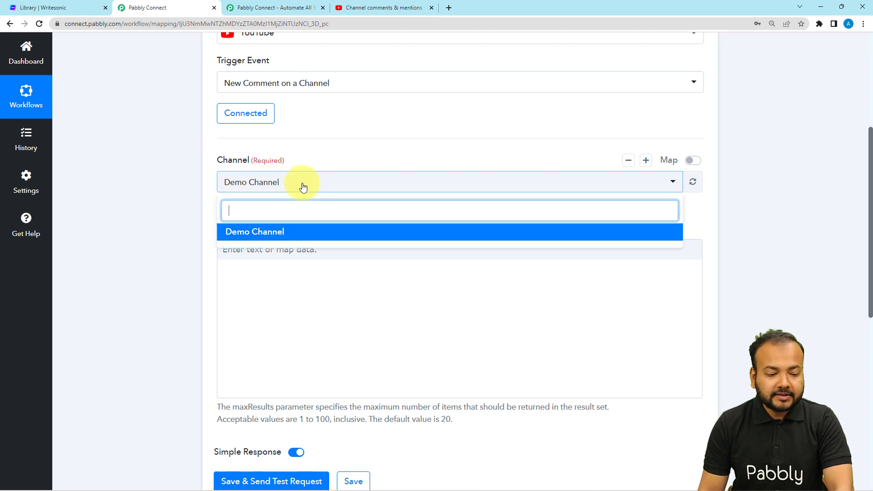
left_click(202, 190)
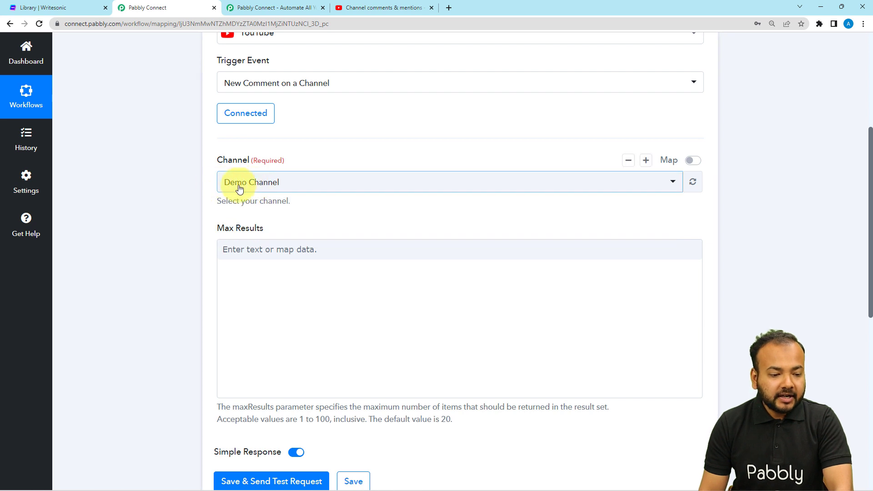
left_click(385, 8)
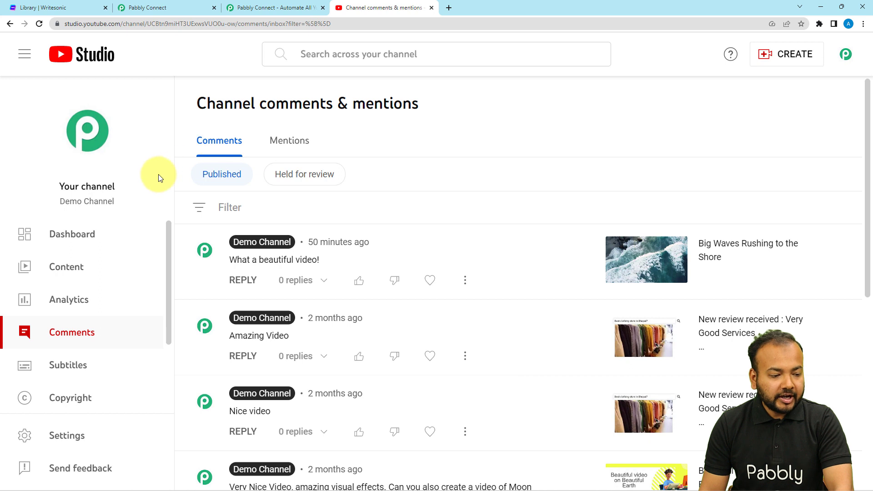
left_click_drag(64, 203, 88, 201)
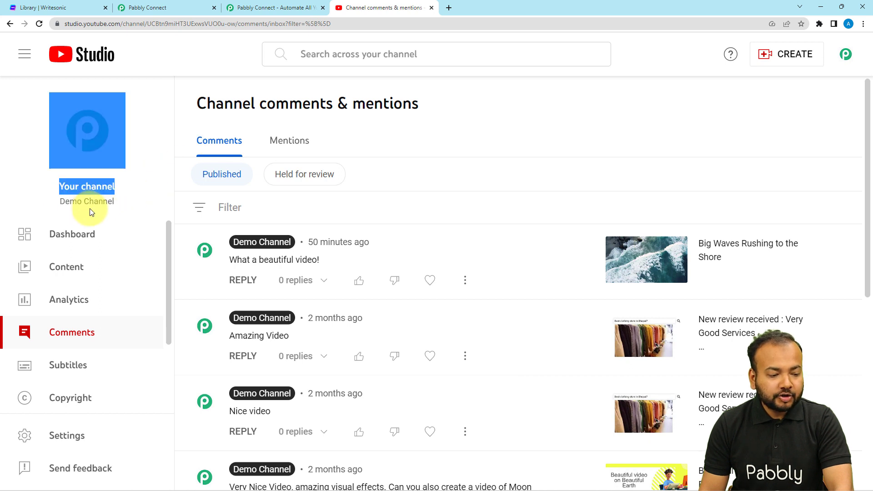
left_click(138, 8)
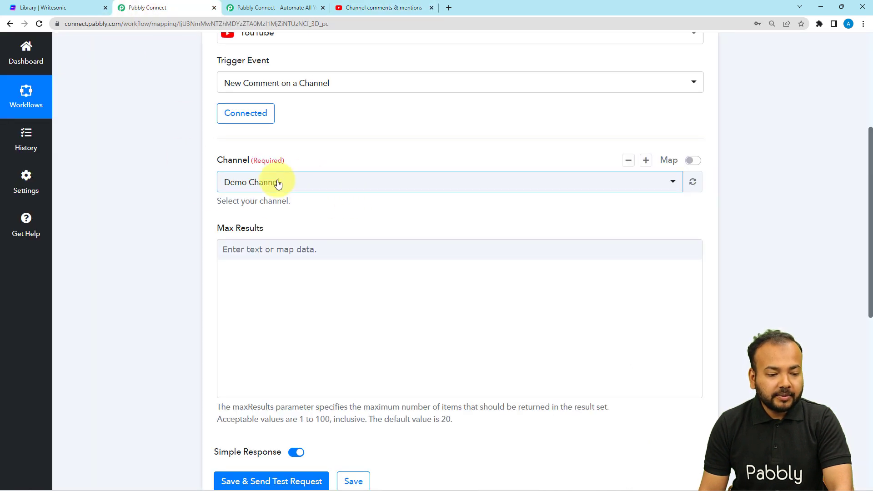
Step: Scroll to the Max Results field and leave it blank at first
scroll(184, 181, "down", 2)
left_click(252, 167)
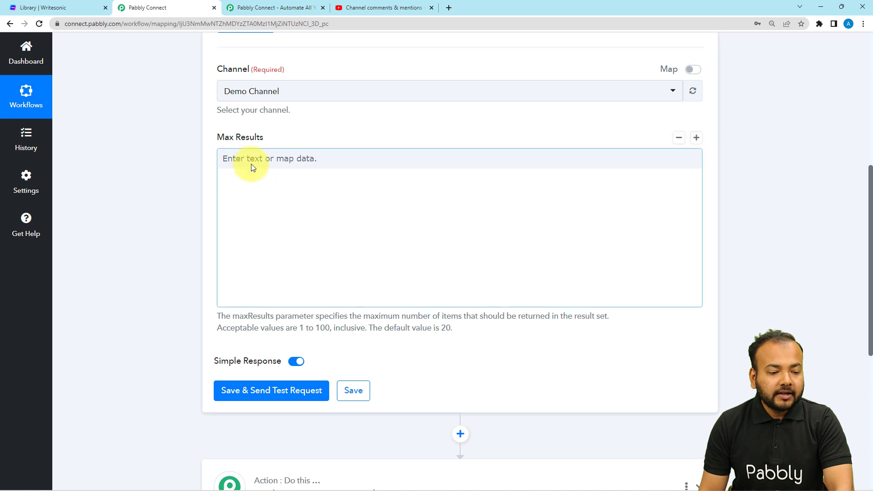
left_click(271, 337)
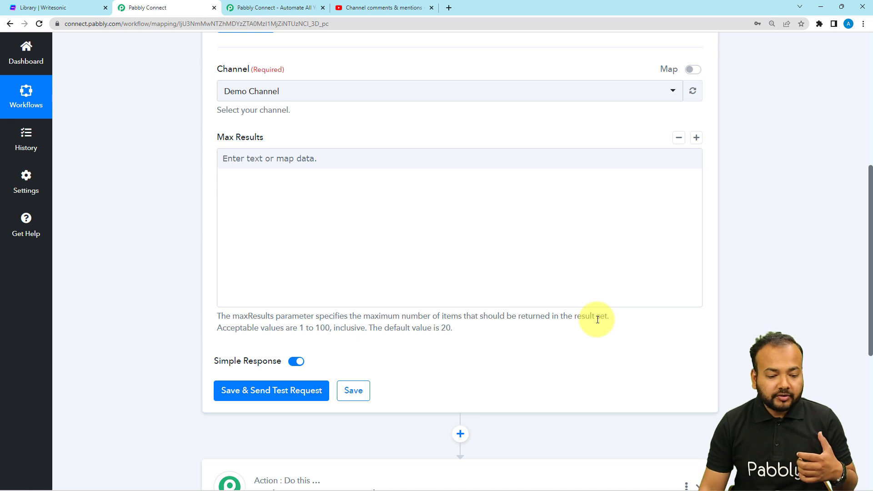
scroll(598, 319, "up", 4)
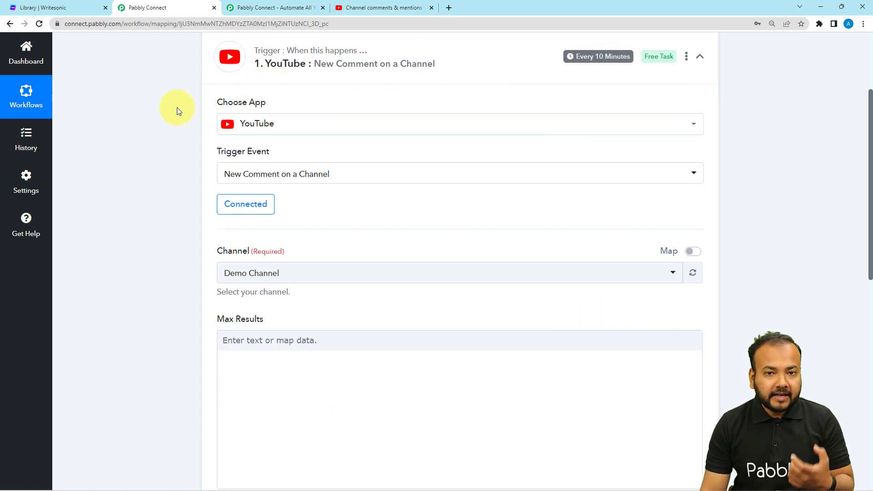
scroll(177, 107, "down", 2)
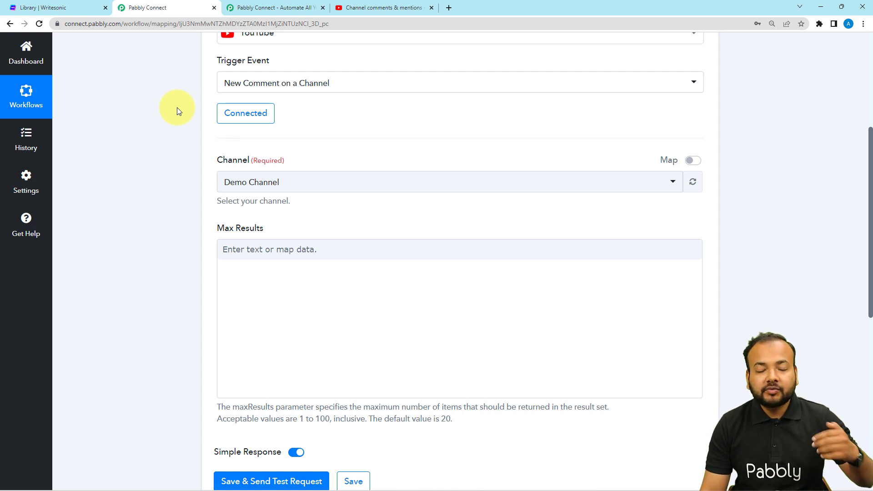
scroll(177, 111, "down", 3)
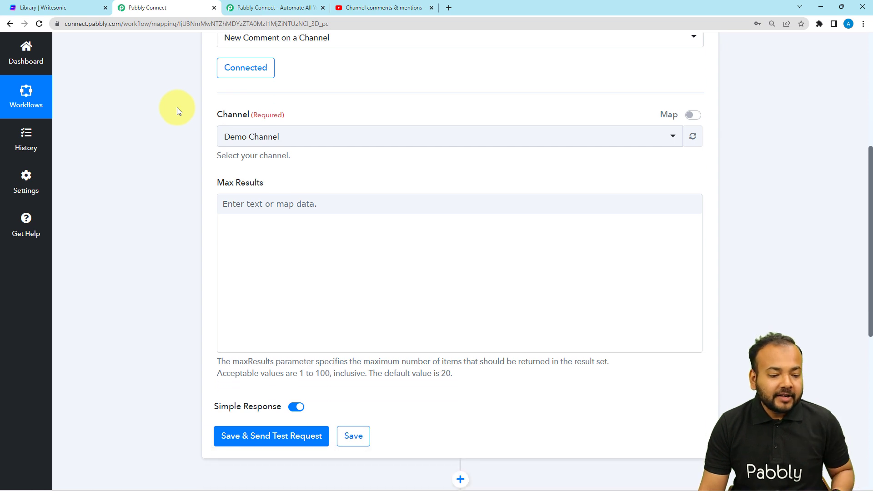
Step: Enter 20 as Max Results, then view YouTube Studio's latest channel comments
left_click(408, 214)
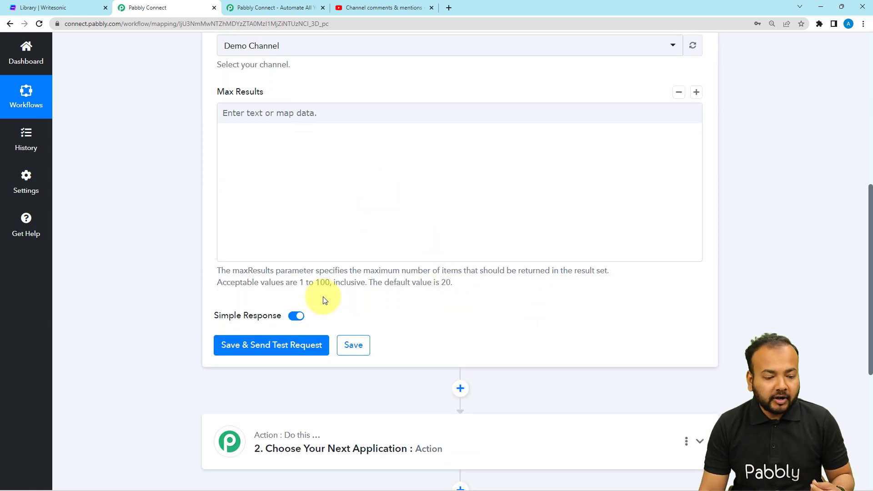
left_click(308, 117)
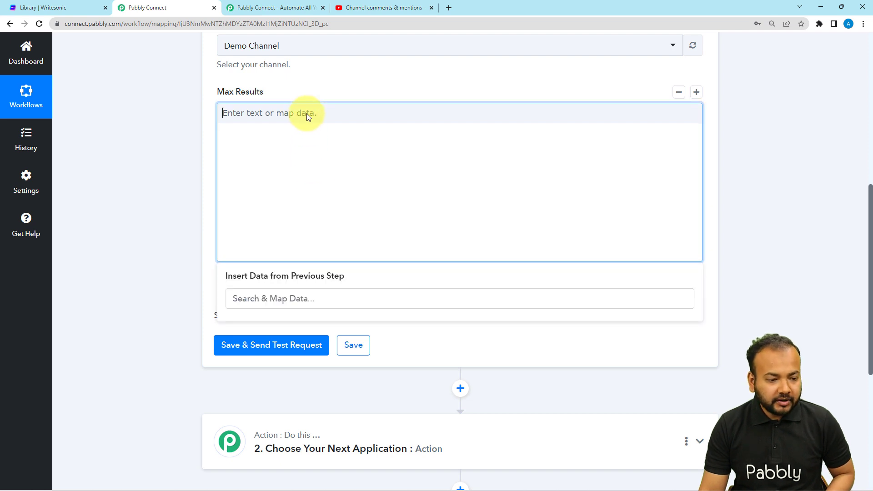
type("20")
left_click(124, 143)
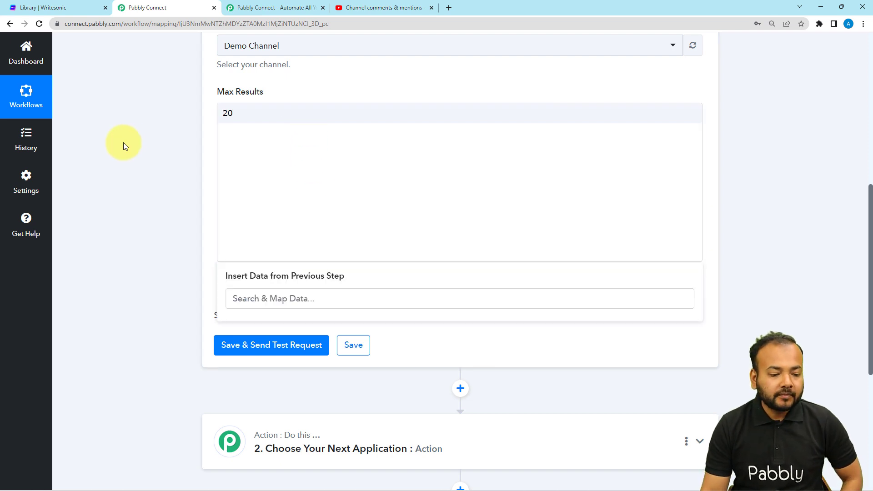
scroll(133, 141, "down", 1)
scroll(176, 141, "down", 1)
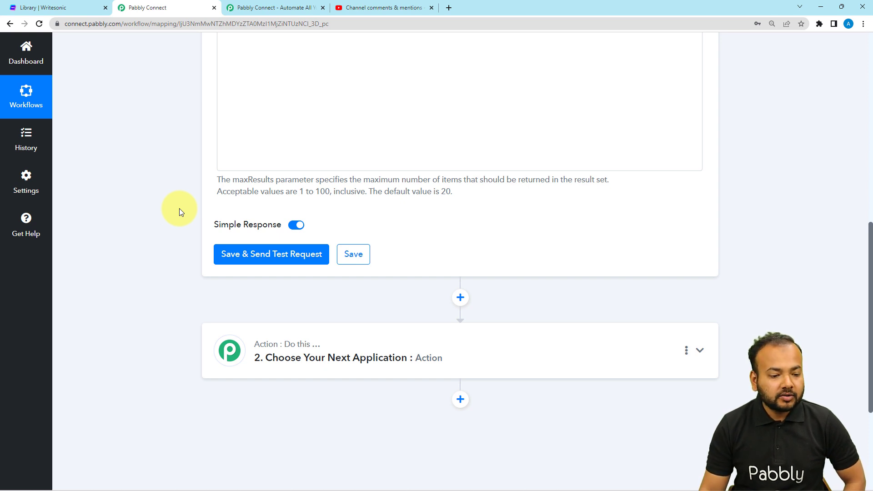
left_click(384, 7)
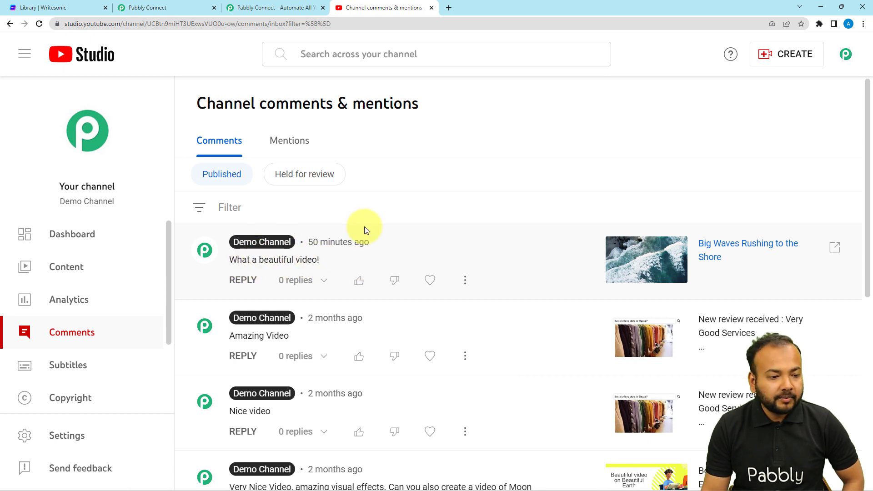
Step: Confirm the newest comment reads 'What a beautiful video!' and return to the Pabbly Connect workflow
left_click(152, 13)
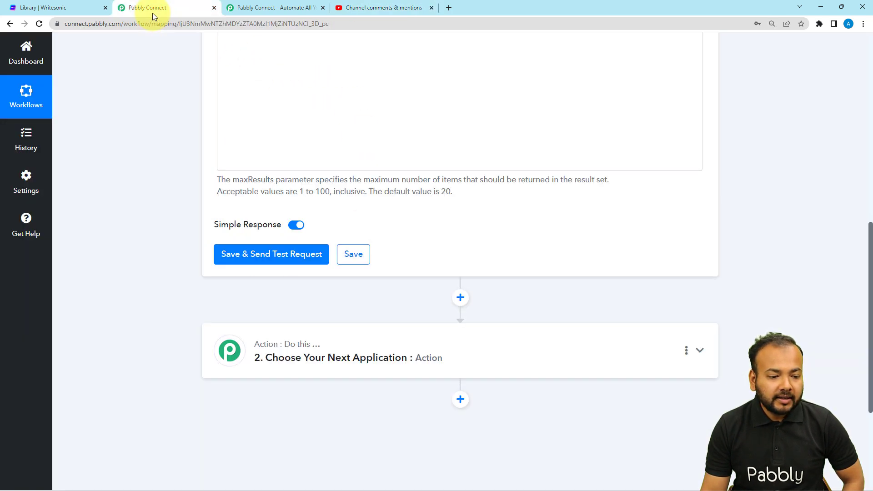
Step: Save and test the trigger, reviewing the response for the comment 'What a beautiful video!'
left_click(231, 261)
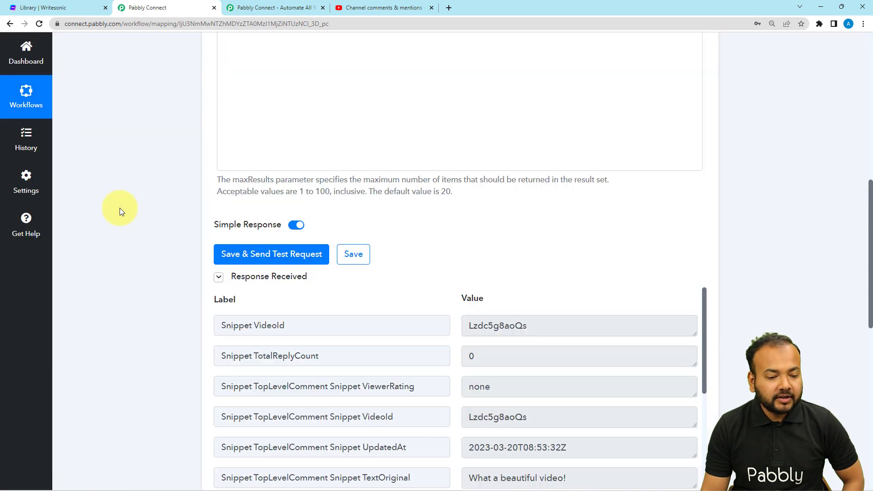
scroll(119, 208, "down", 5)
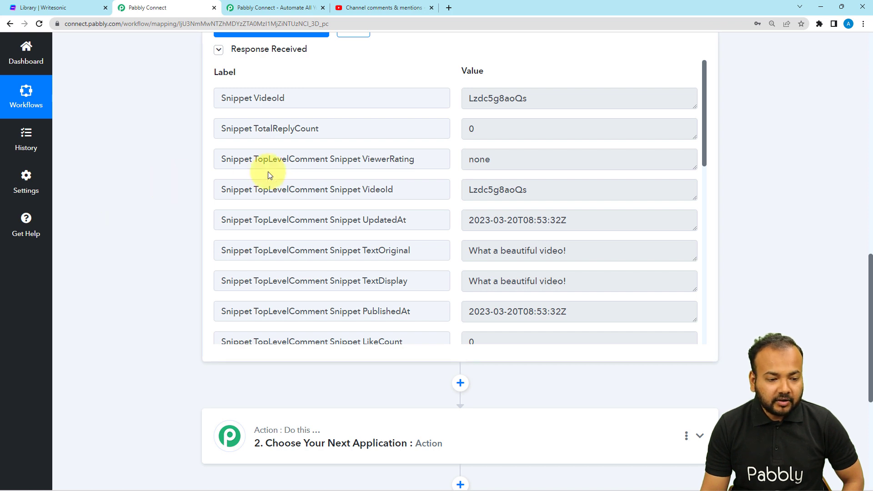
scroll(268, 173, "down", 2)
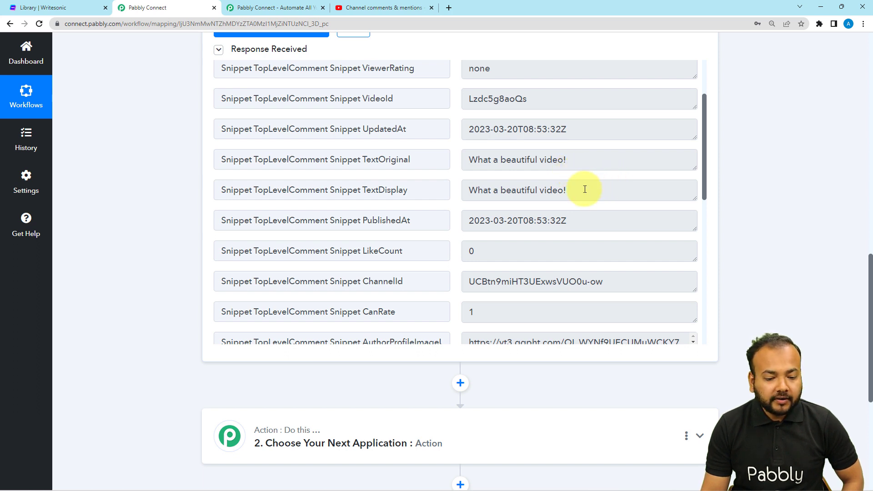
scroll(406, 205, "down", 1)
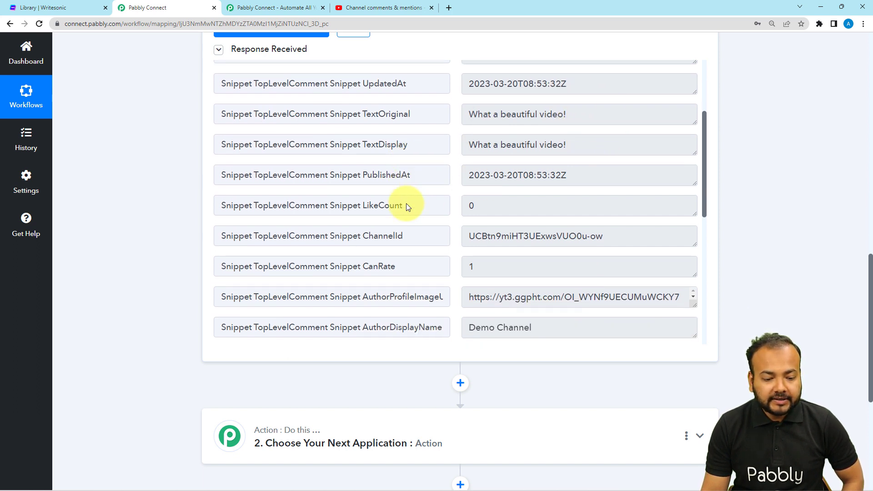
scroll(406, 207, "up", 2)
scroll(406, 207, "down", 2)
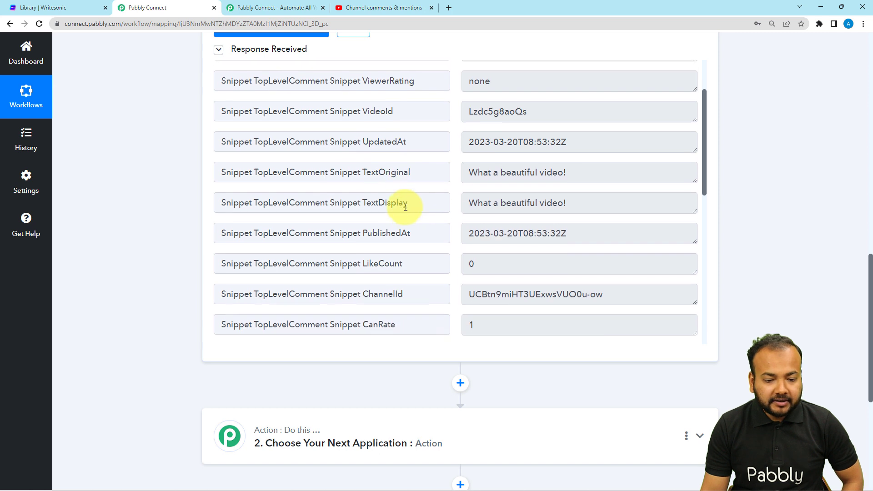
scroll(406, 207, "down", 5)
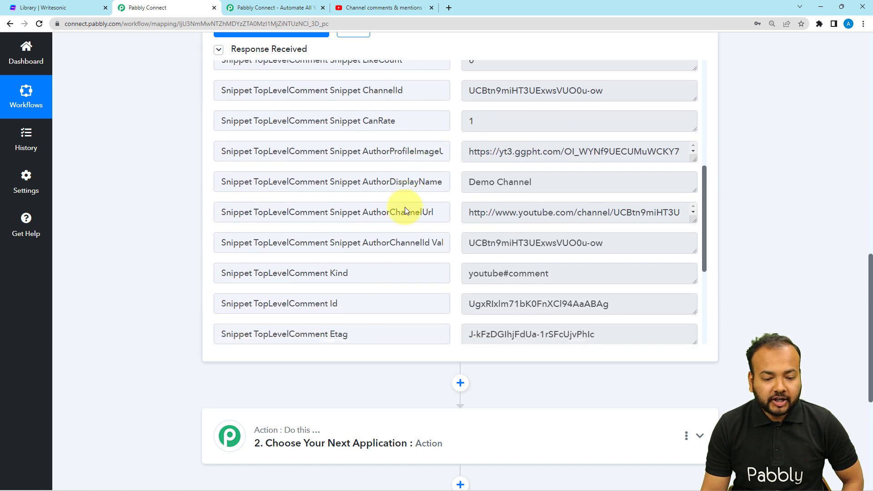
scroll(407, 209, "down", 3)
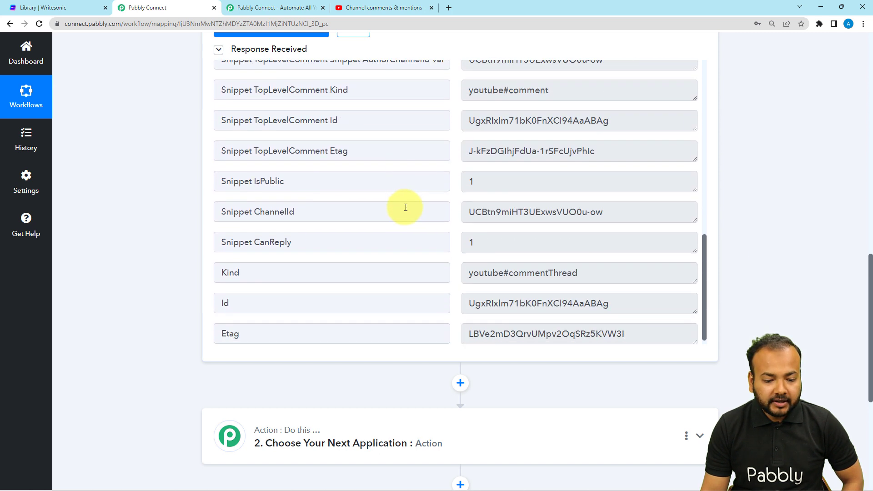
scroll(184, 198, "down", 3)
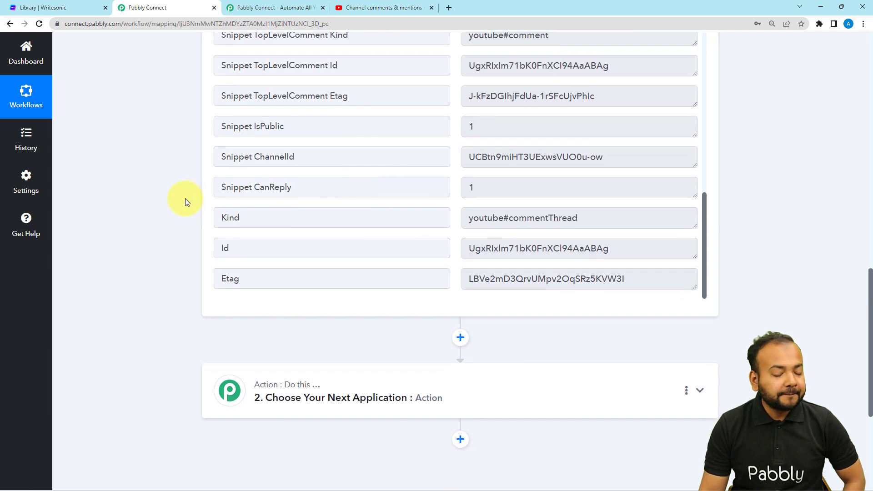
scroll(184, 198, "down", 2)
scroll(154, 181, "up", 2)
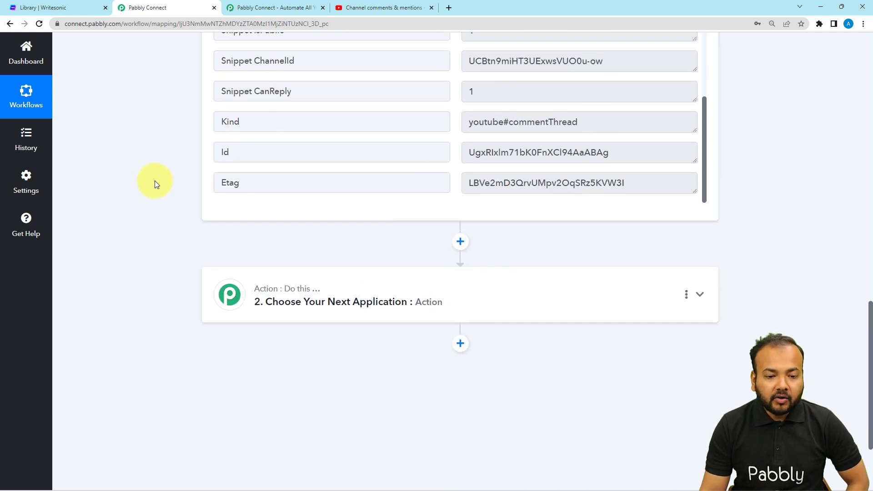
scroll(155, 181, "down", 2)
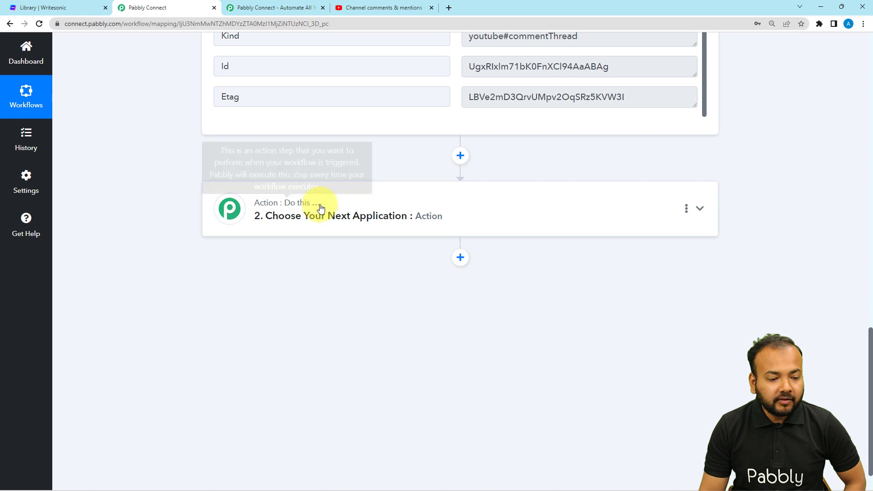
Step: Expand the action step, search 'write' and choose Writesonic as the app
left_click(331, 217)
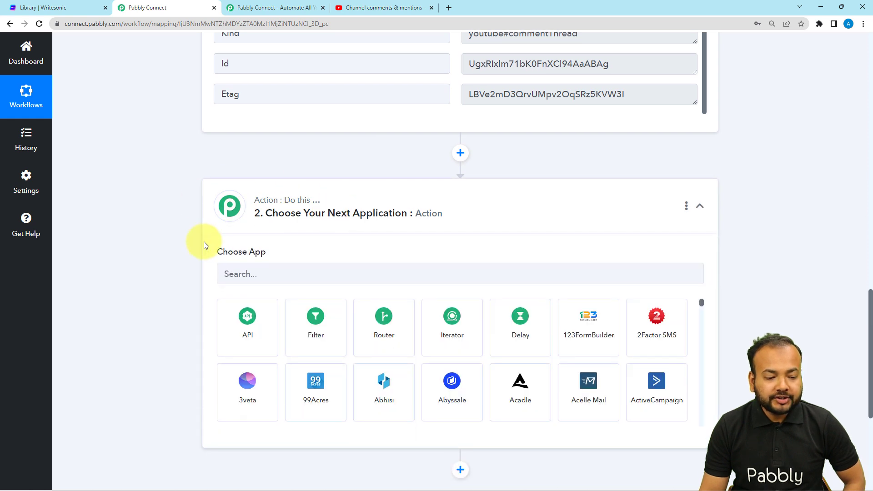
scroll(204, 241, "down", 2)
left_click(261, 190)
type("write")
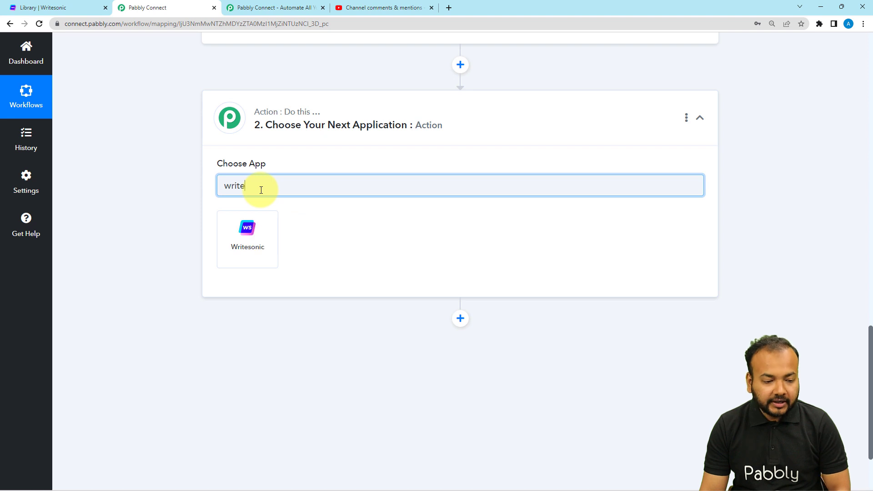
left_click(246, 234)
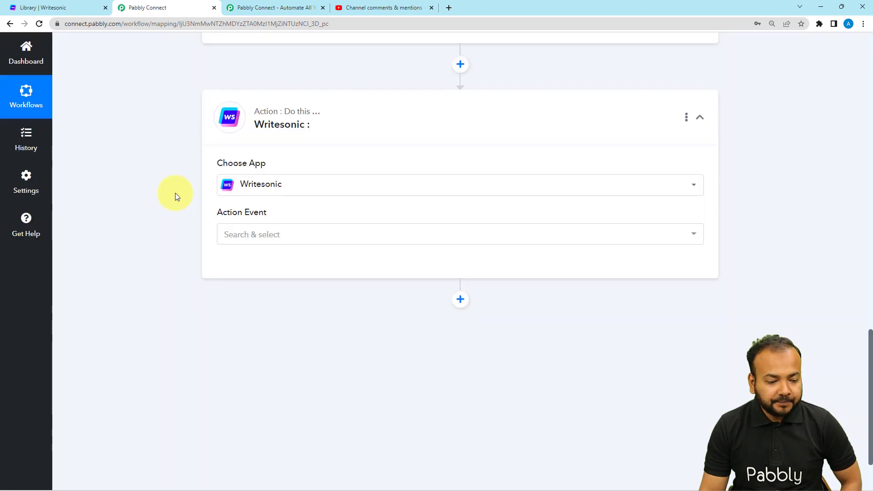
Step: Set the action event to ChatSonic (Like ChatGPT) and start connecting a Writesonic account
scroll(176, 193, "down", 2)
left_click(248, 157)
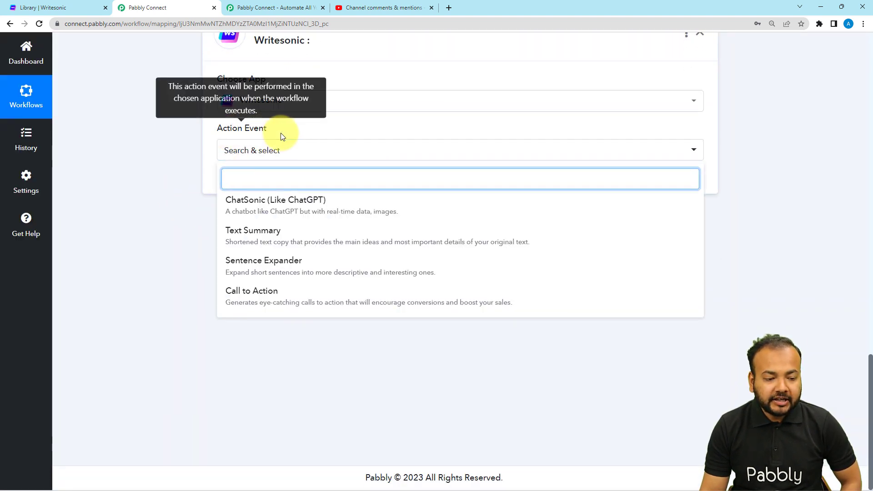
left_click(320, 213)
left_click(241, 182)
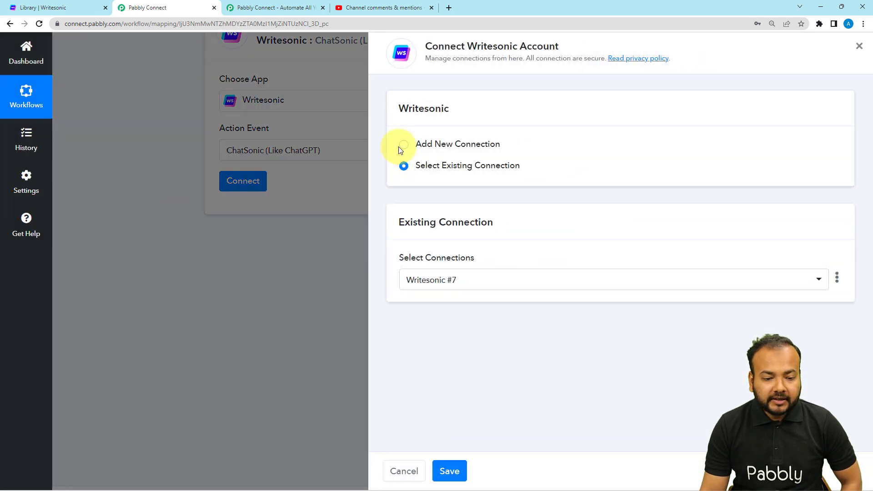
Step: Choose Add New Connection (Writesonic #8), then go to the Writesonic Library tab
left_click(401, 150)
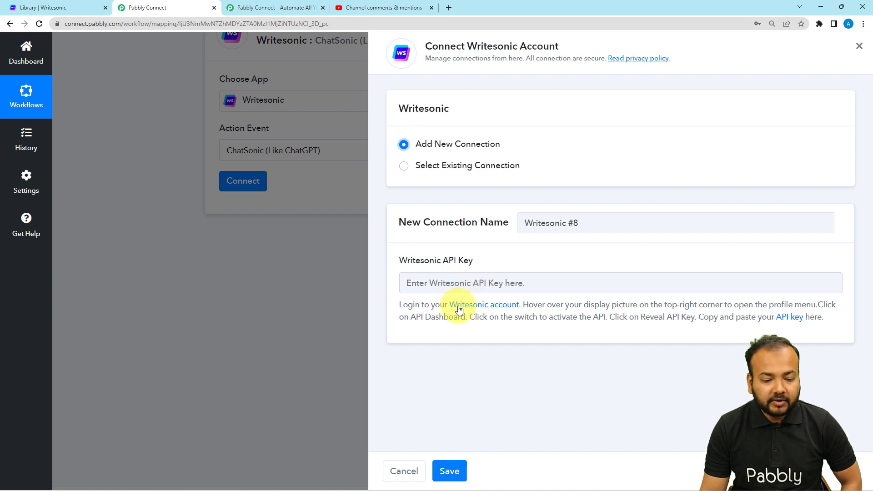
left_click(86, 7)
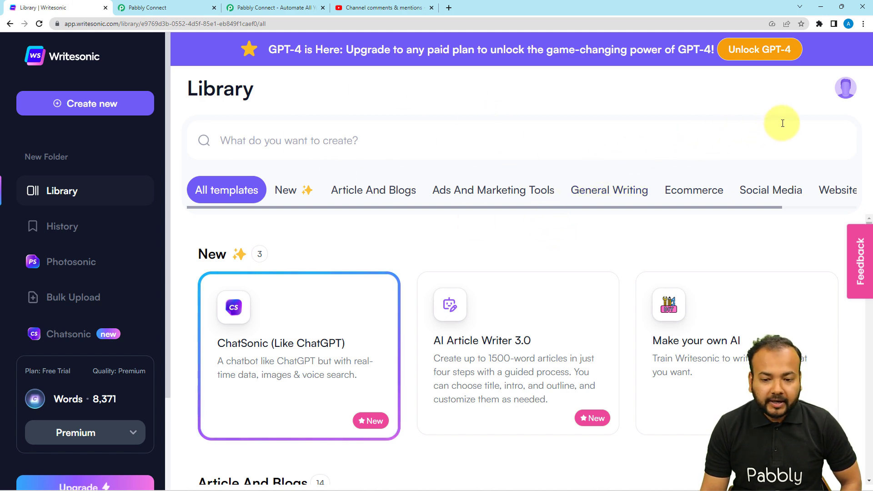
Step: From the profile menu's API Dashboard, reveal and copy the API key, then return to Pabbly
left_click(847, 91)
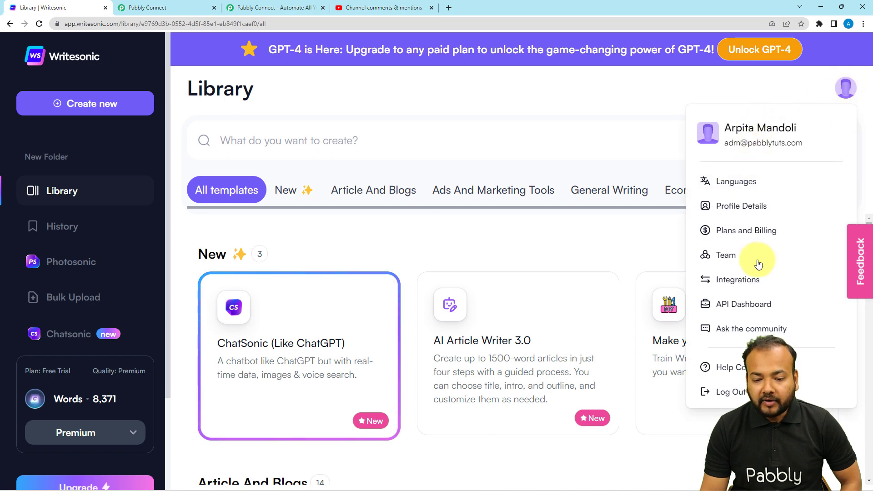
left_click(743, 304)
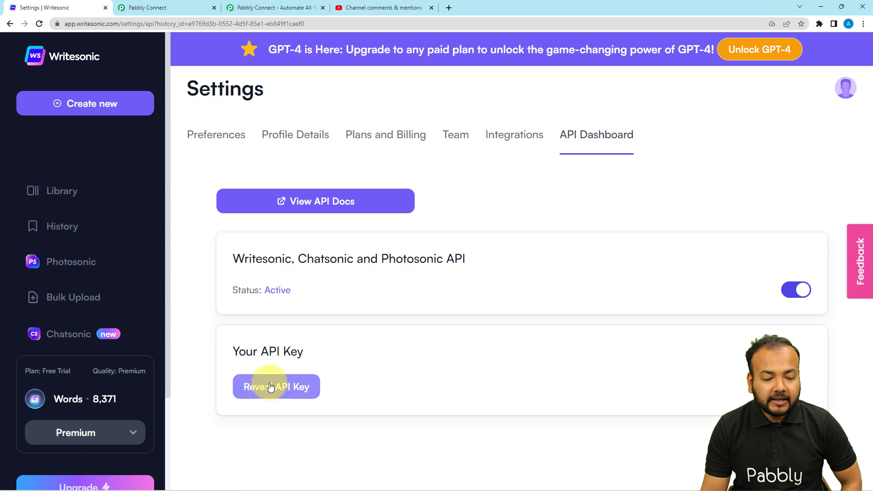
left_click(253, 390)
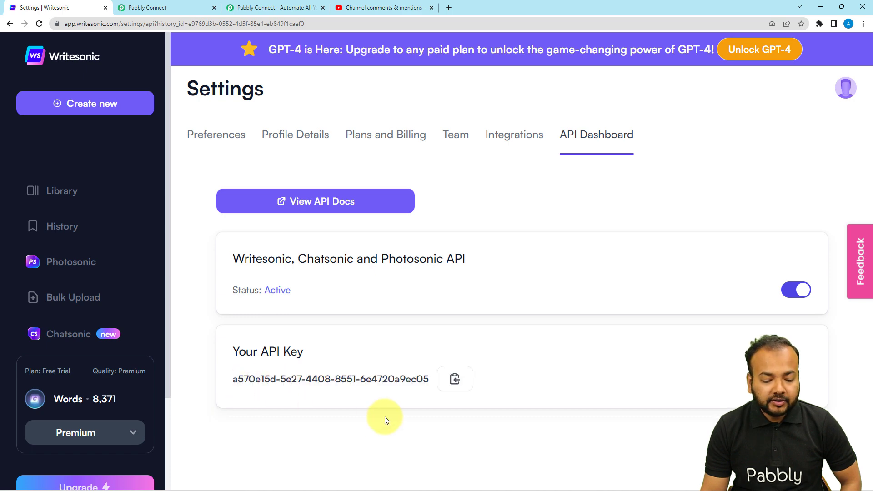
left_click(455, 379)
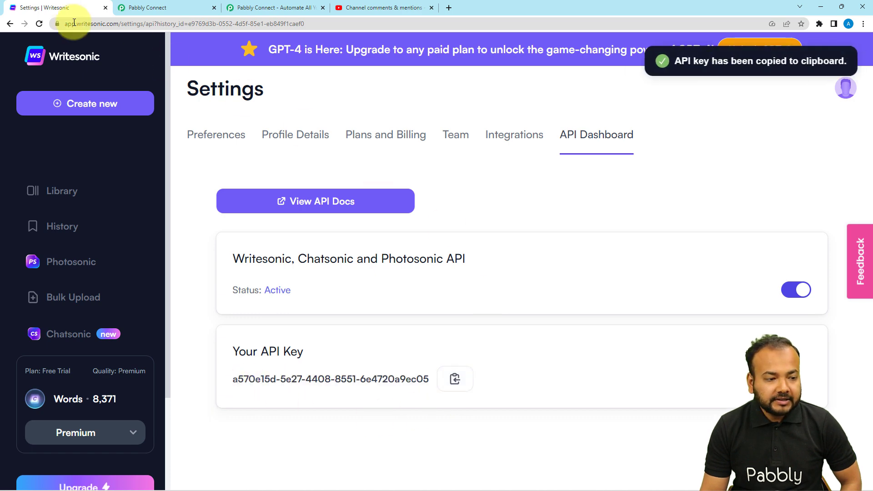
left_click(147, 8)
Step: Paste the copied Writesonic API key, save the connection, and scroll to the empty Input Text field
right_click(457, 289)
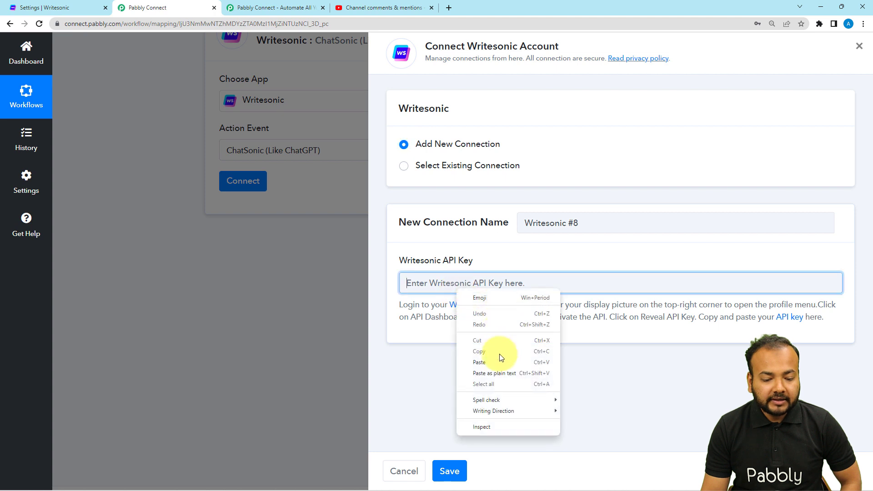
left_click(492, 368)
left_click(460, 467)
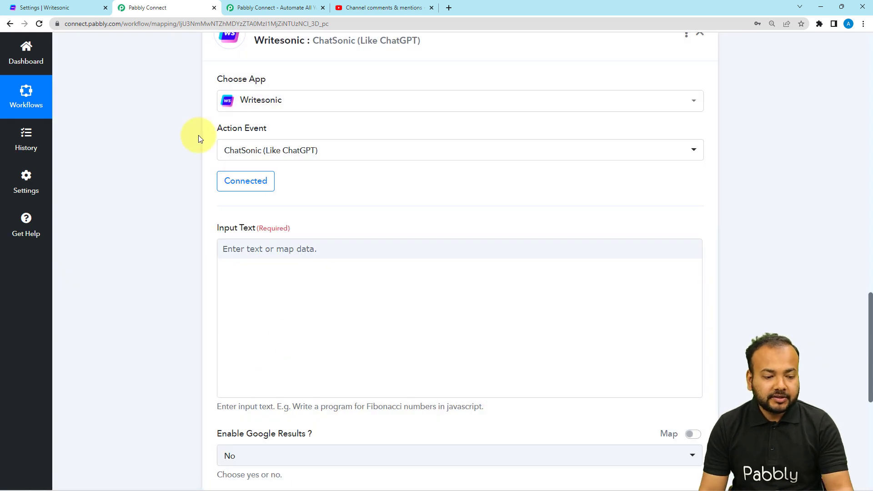
scroll(227, 173, "down", 2)
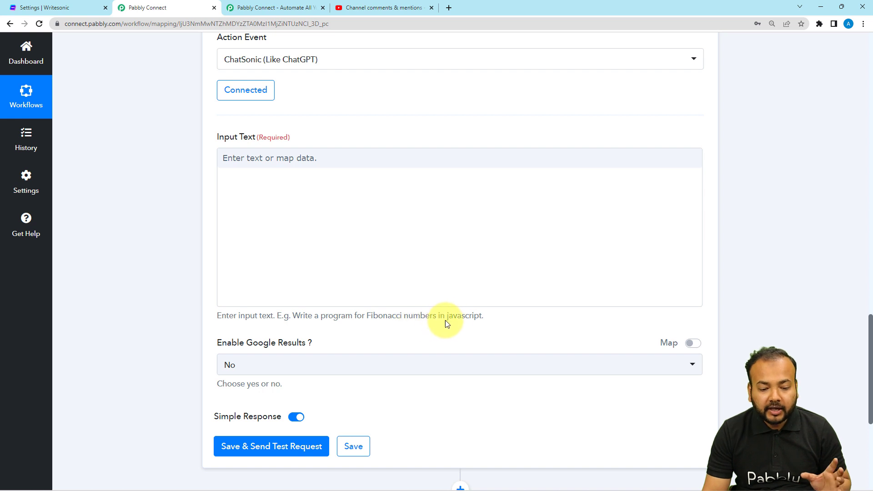
Step: Enter the prompt 'Write a reply for this youtube channel comment' followed by the trigger's TextOriginal field
left_click(328, 160)
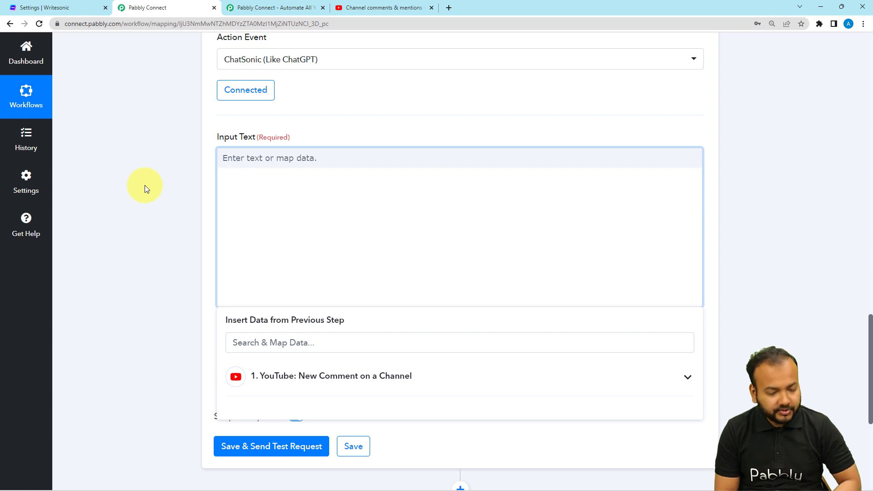
type("Write a r")
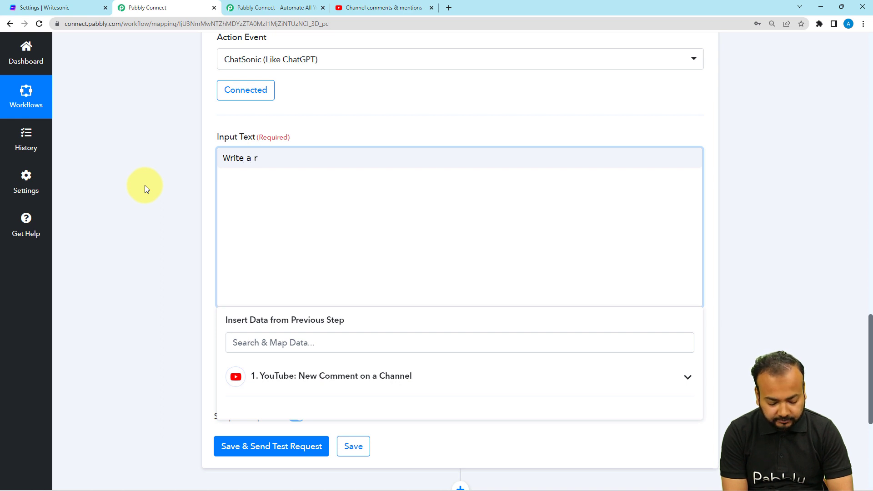
type("eply")
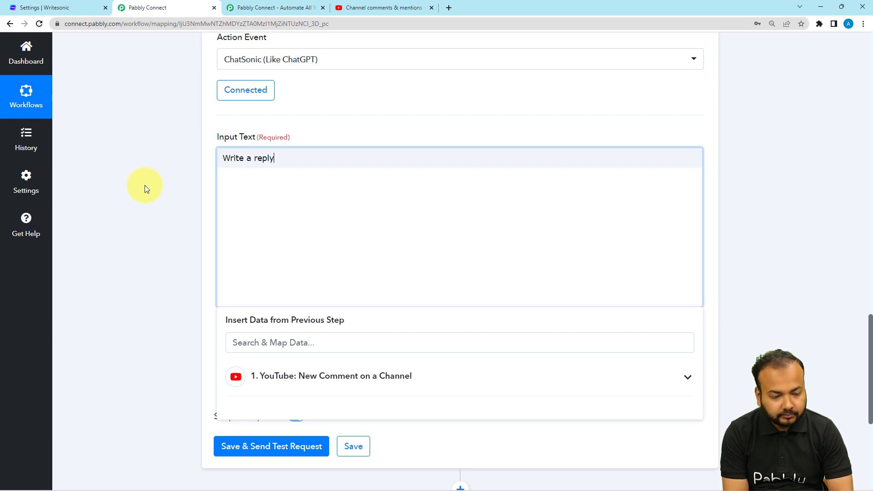
type(" for this youtube channel comment")
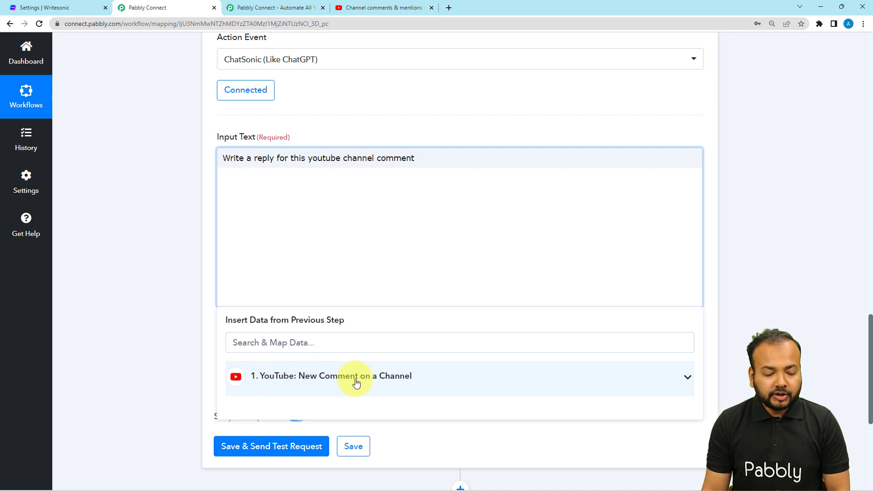
left_click(372, 384)
scroll(372, 384, "down", 2)
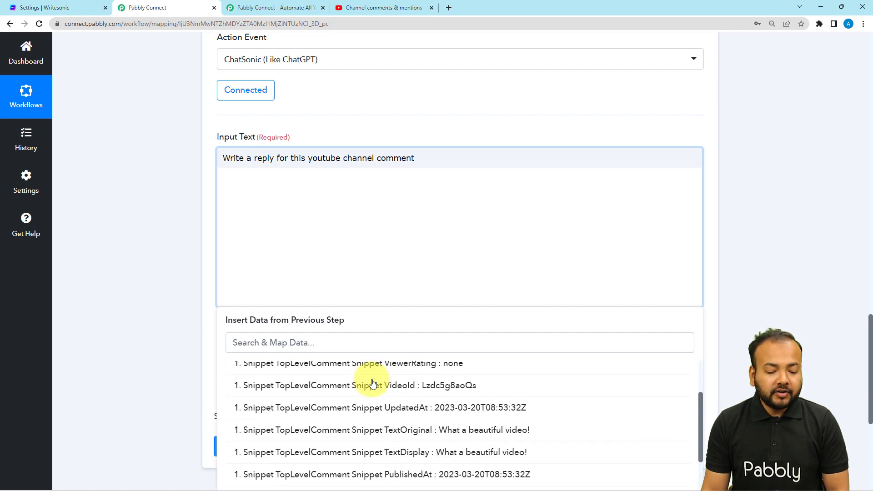
left_click(165, 318)
scroll(165, 318, "up", 10)
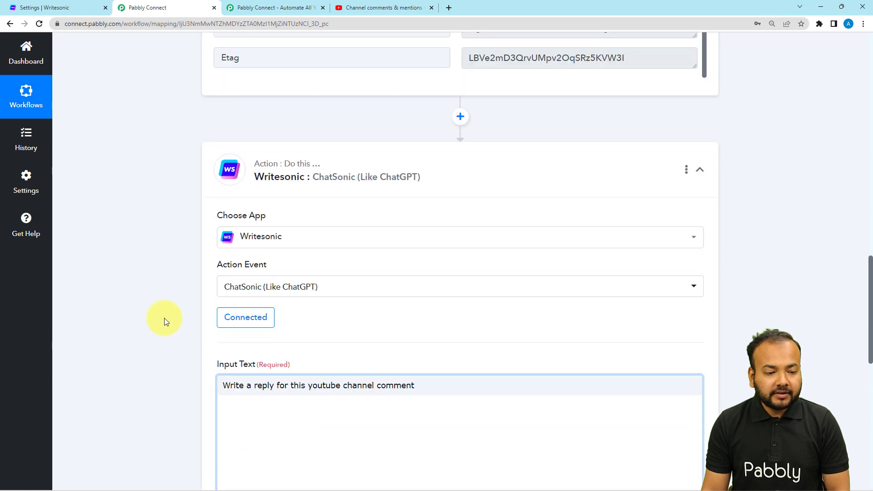
scroll(392, 132, "up", 5)
scroll(302, 160, "up", 5)
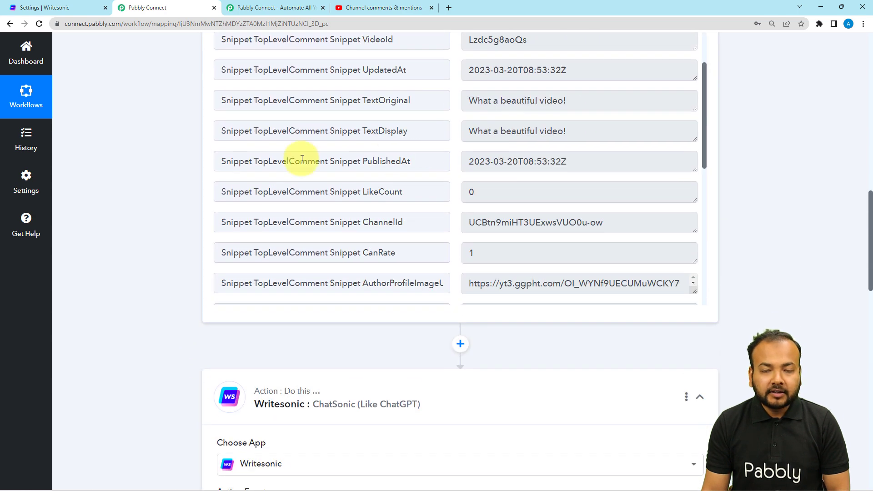
scroll(199, 159, "down", 15)
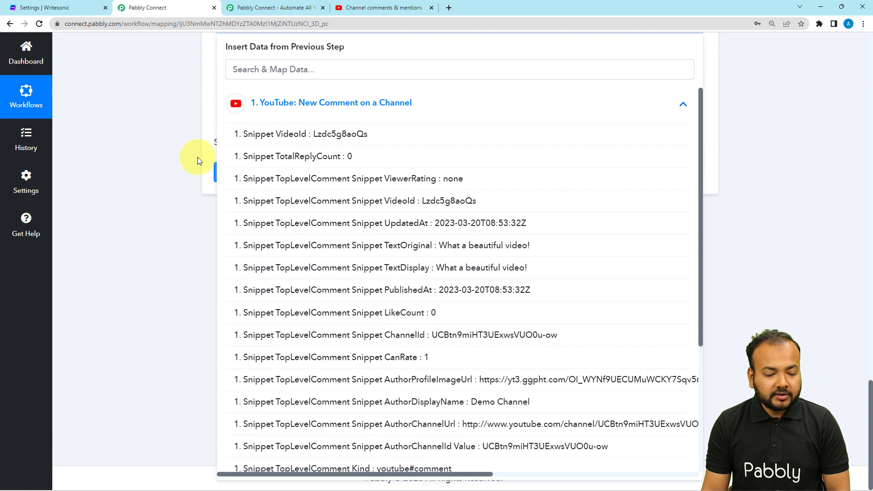
scroll(146, 166, "up", 3)
scroll(151, 175, "up", 3)
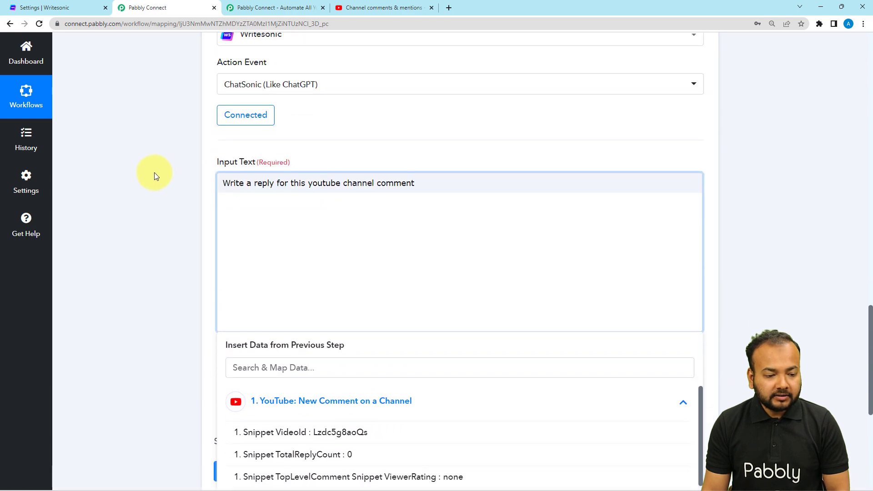
scroll(154, 173, "down", 2)
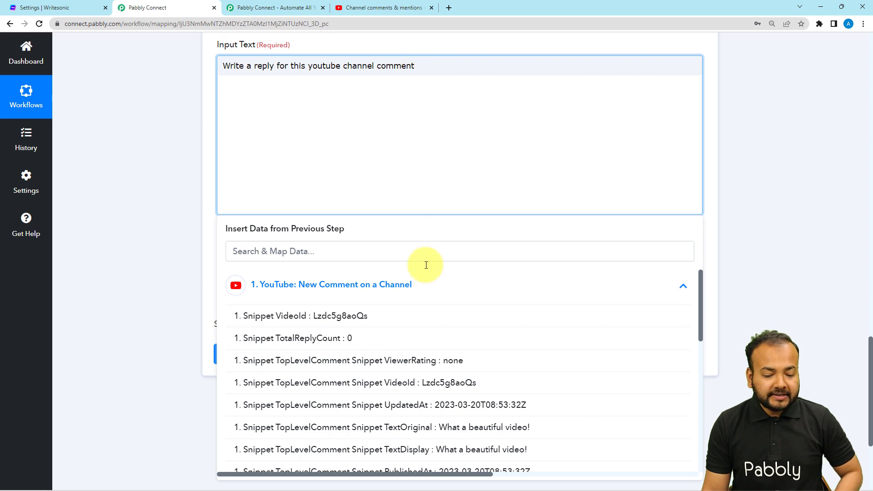
left_click(414, 431)
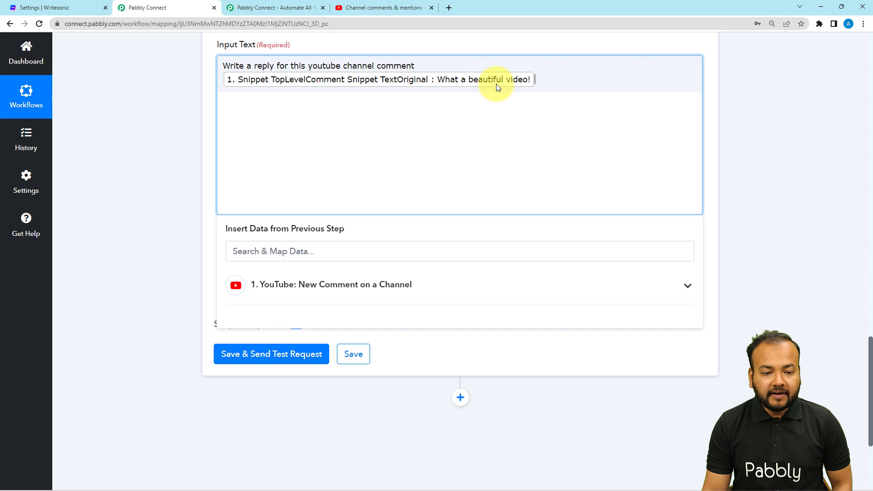
Step: Close the data field list, then save and test the ChatSonic step to get a generated thank-you reply
left_click(188, 99)
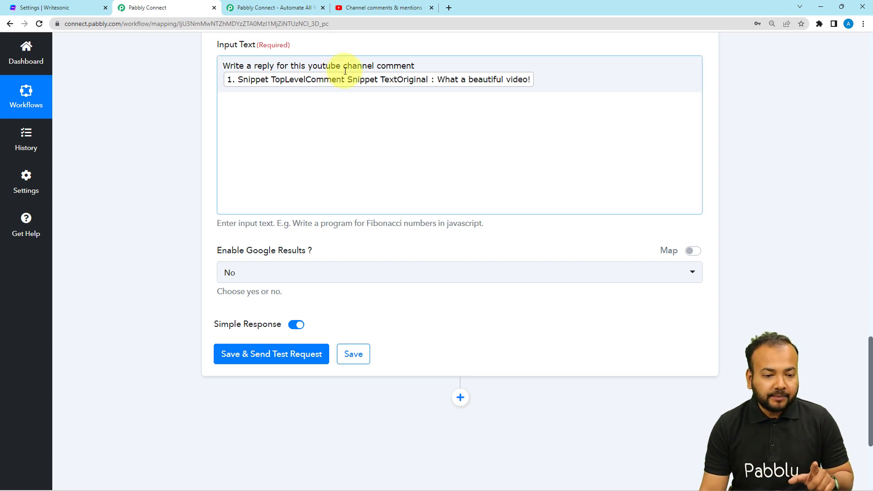
scroll(129, 186, "down", 1)
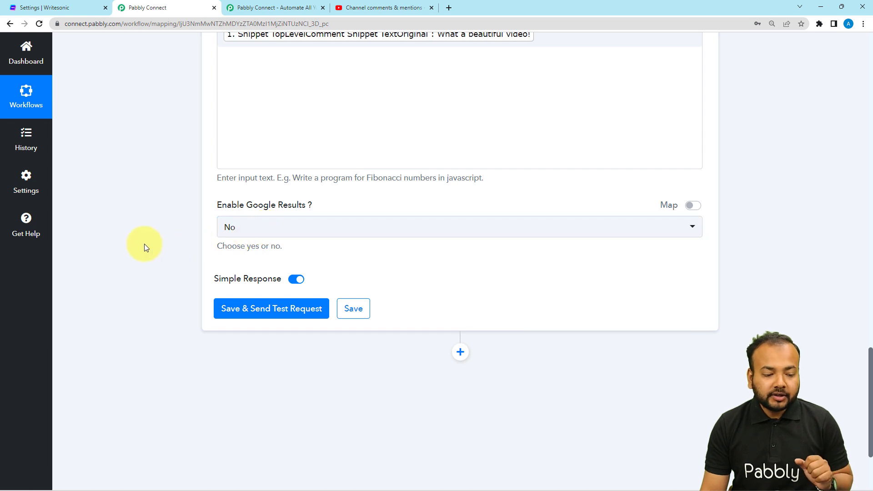
scroll(145, 245, "down", 3)
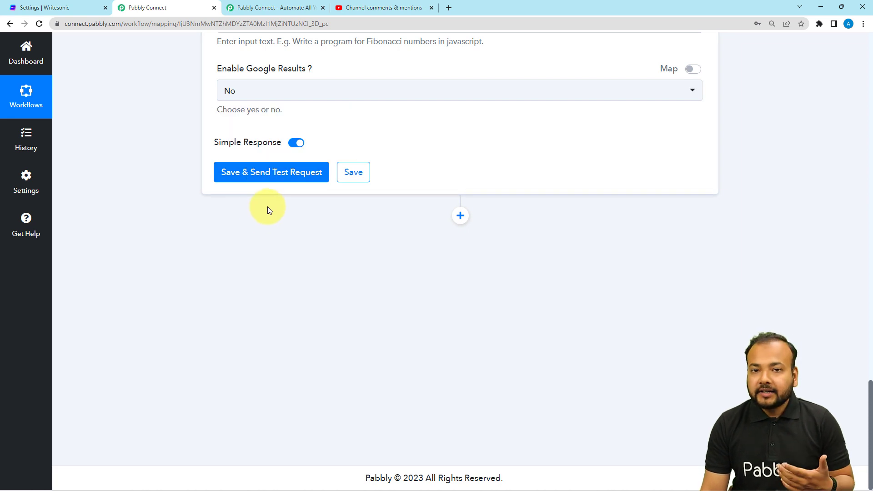
left_click(255, 175)
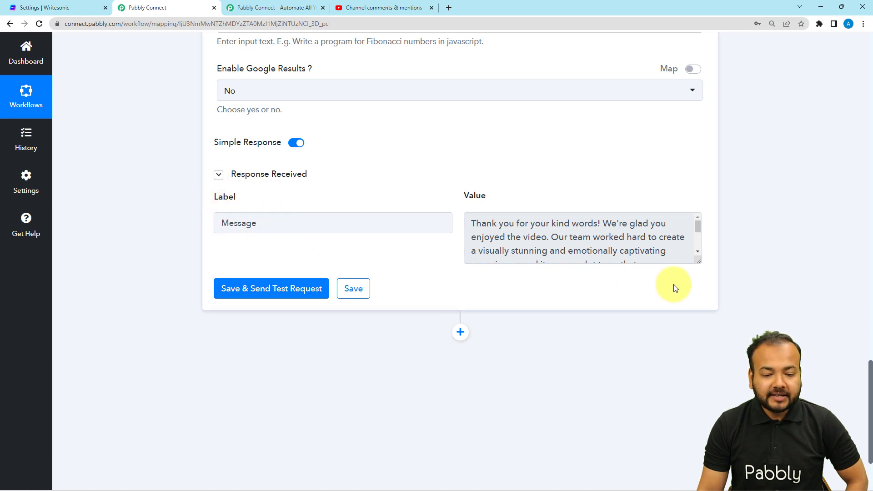
Step: Enlarge the response box to read the full ChatSonic reply, then add a third action step
left_click_drag(699, 259, 701, 341)
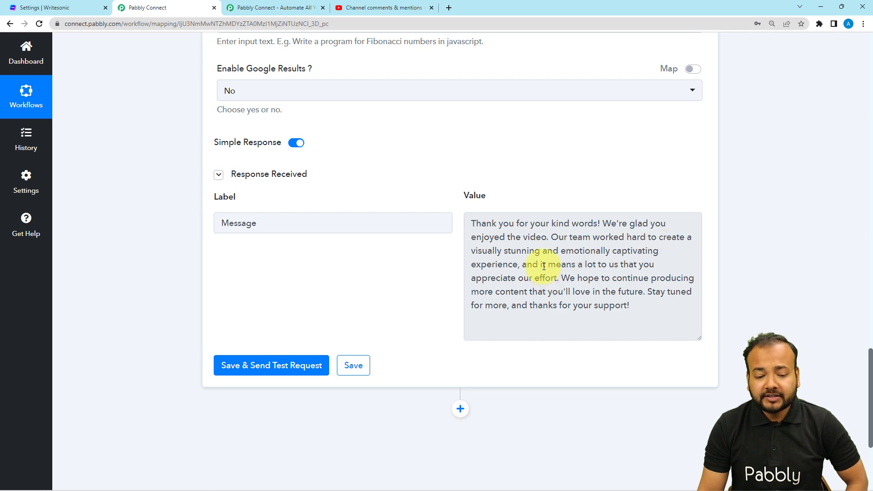
scroll(605, 252, "down", 1)
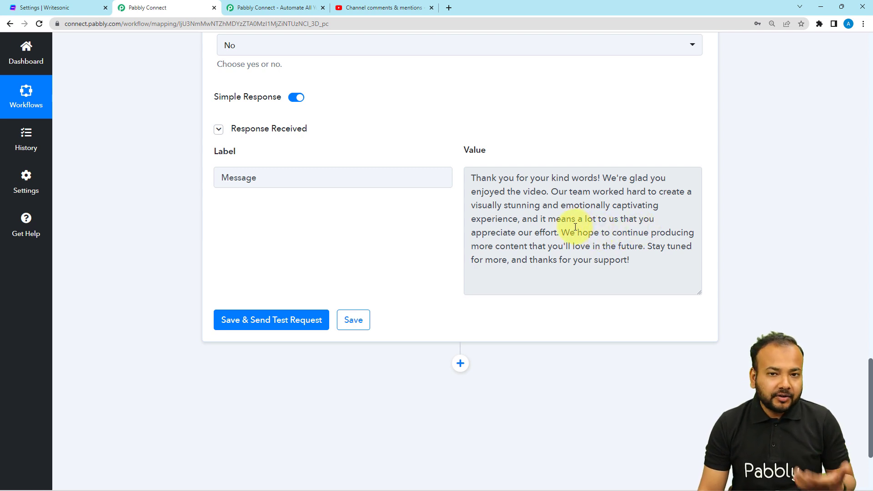
scroll(576, 226, "up", 2)
scroll(576, 227, "down", 3)
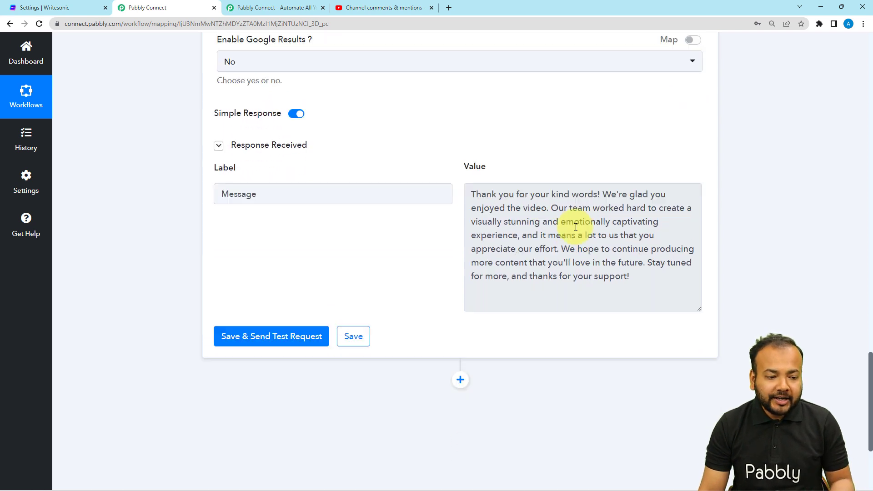
scroll(448, 230, "down", 1)
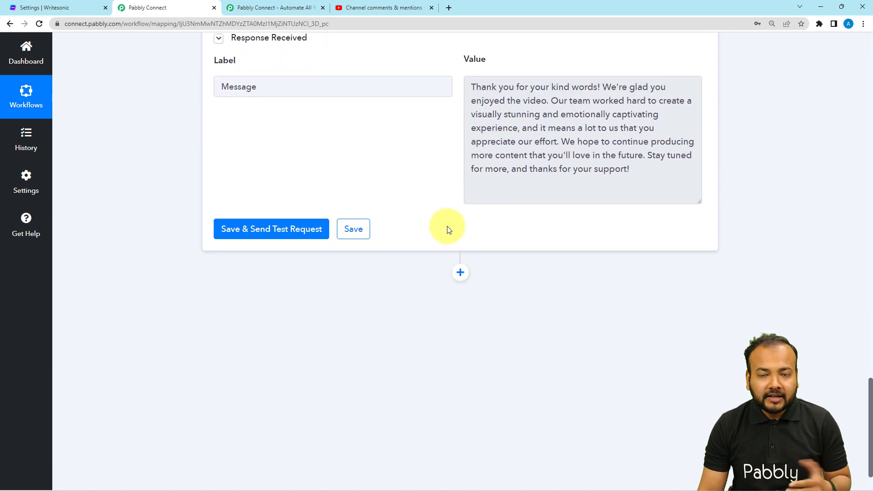
scroll(448, 230, "down", 1)
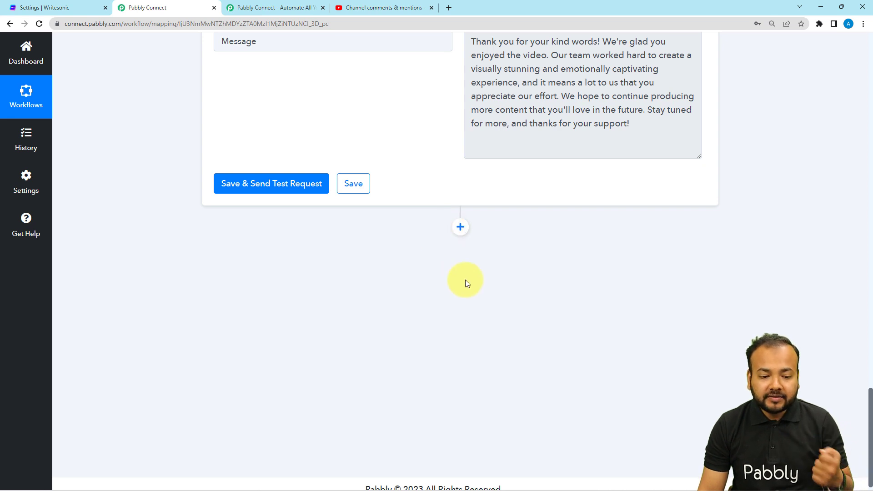
left_click(461, 228)
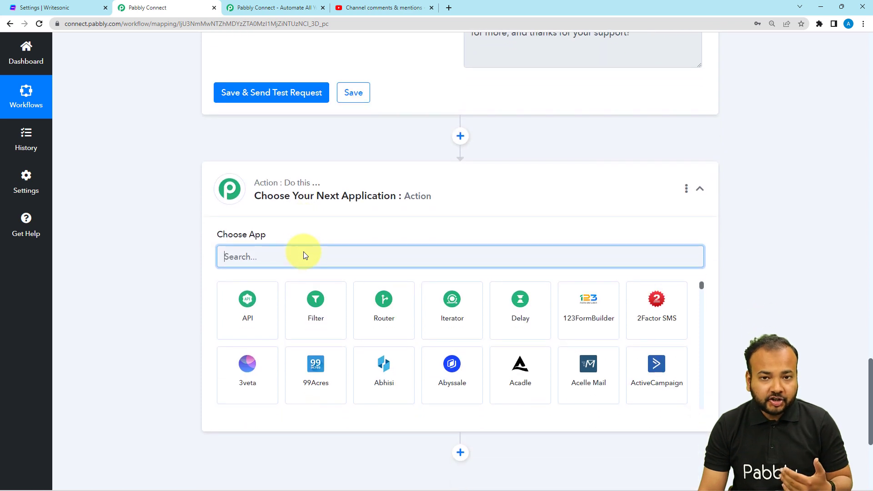
Step: Set the new step's app to YouTube with the Reply to Comment action event
type("yout")
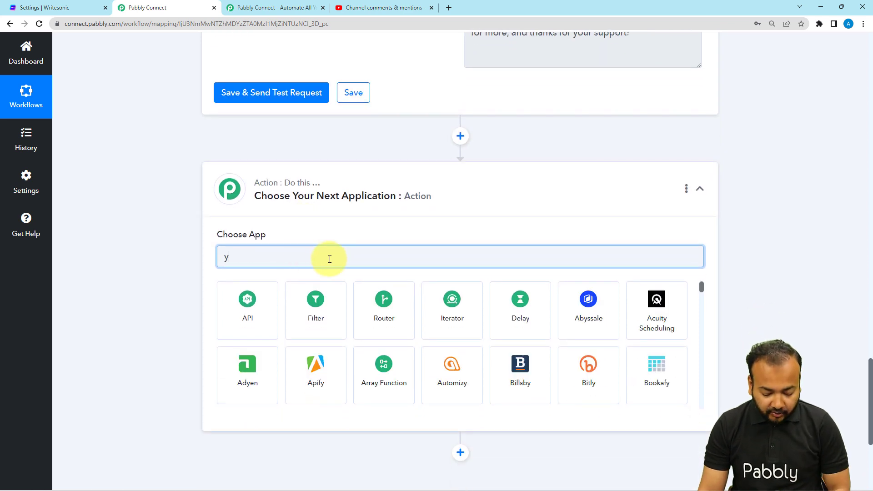
left_click(246, 291)
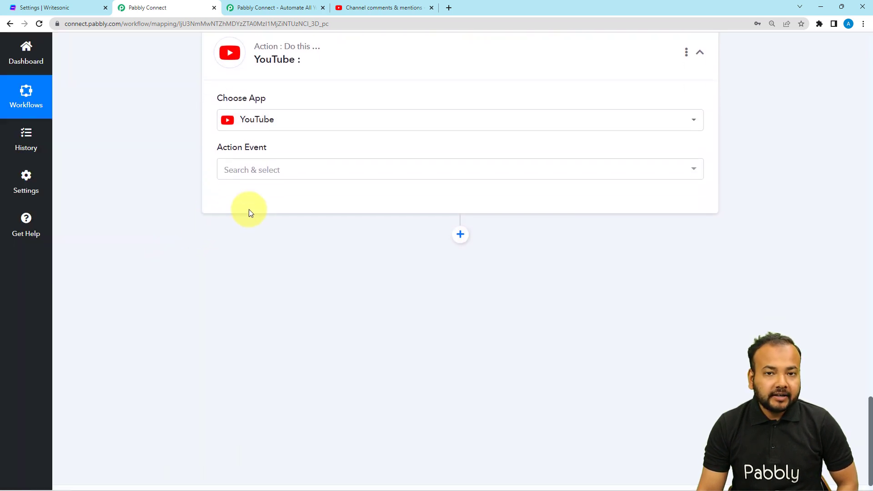
left_click(254, 176)
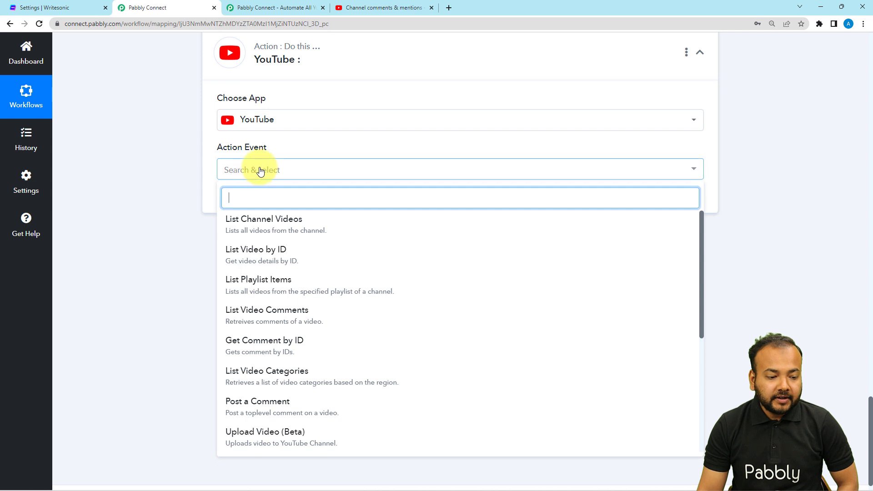
scroll(273, 315, "down", 5)
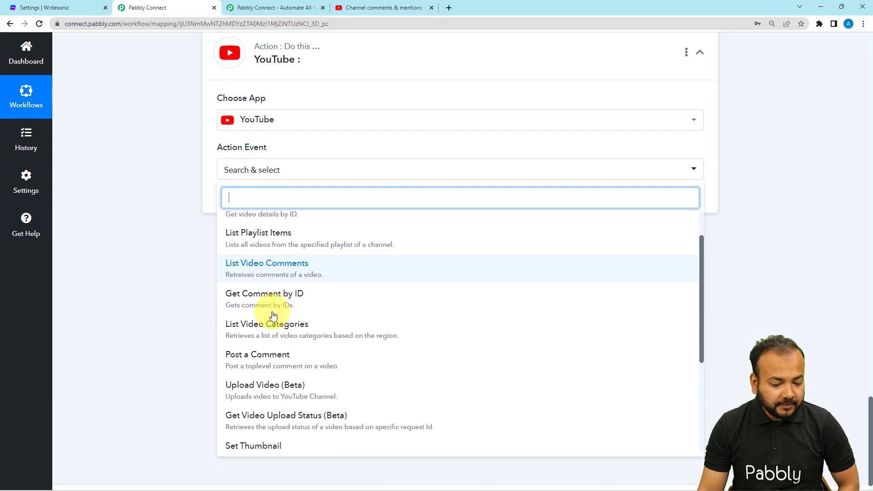
scroll(273, 315, "up", 5)
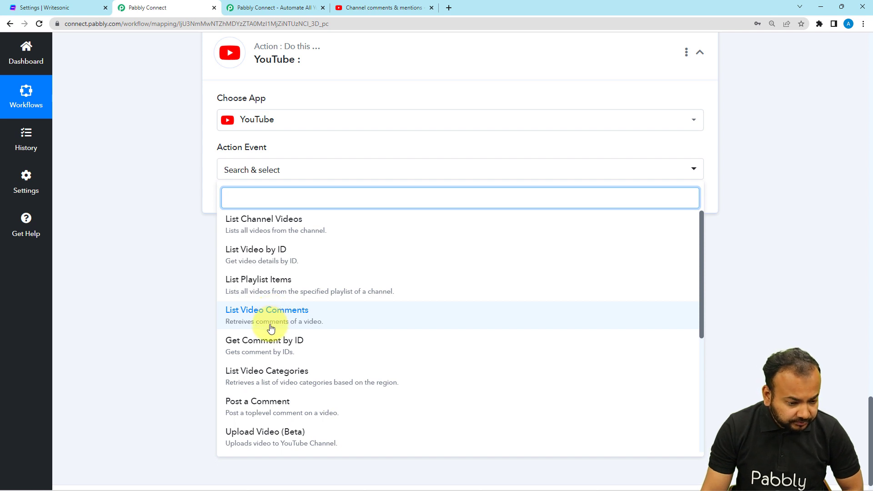
scroll(259, 284, "up", 1)
scroll(250, 288, "down", 3)
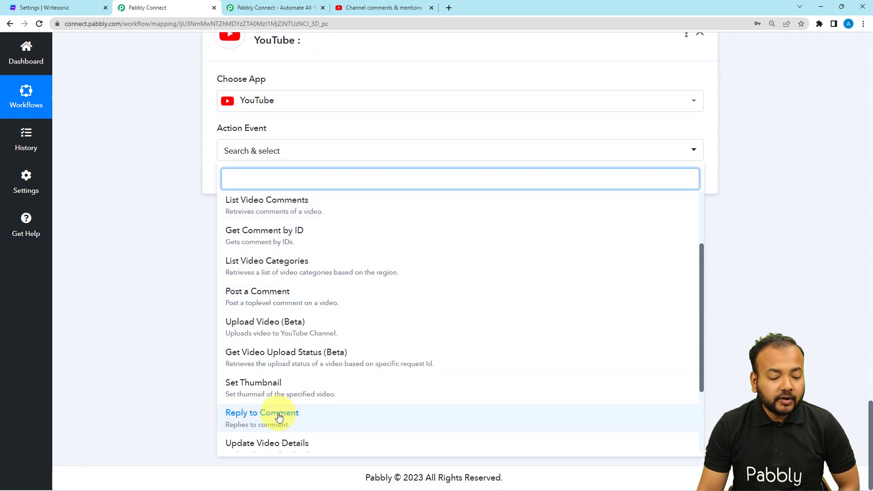
left_click(265, 417)
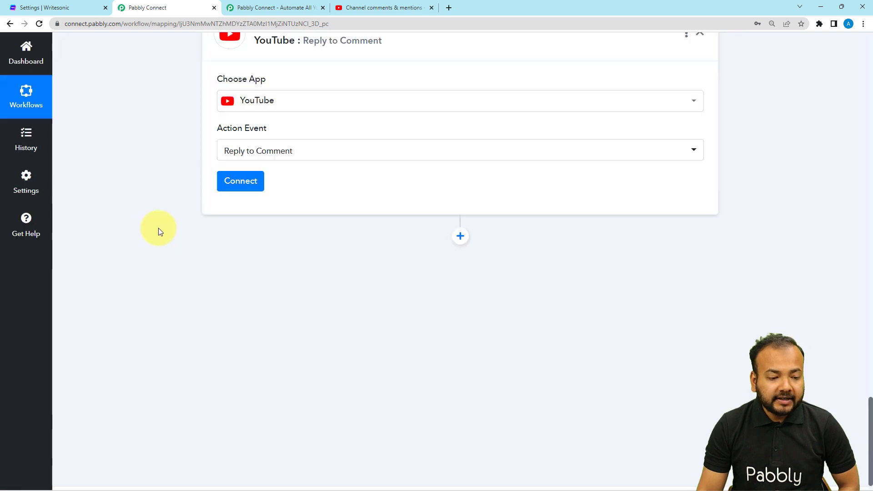
left_click(230, 184)
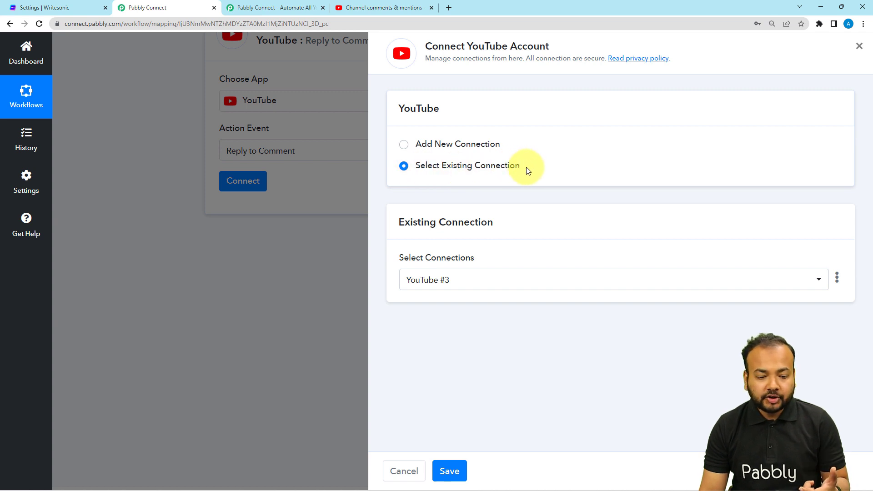
Step: Choose the existing YouTube #3 connection for the reply step and save it
left_click(523, 281)
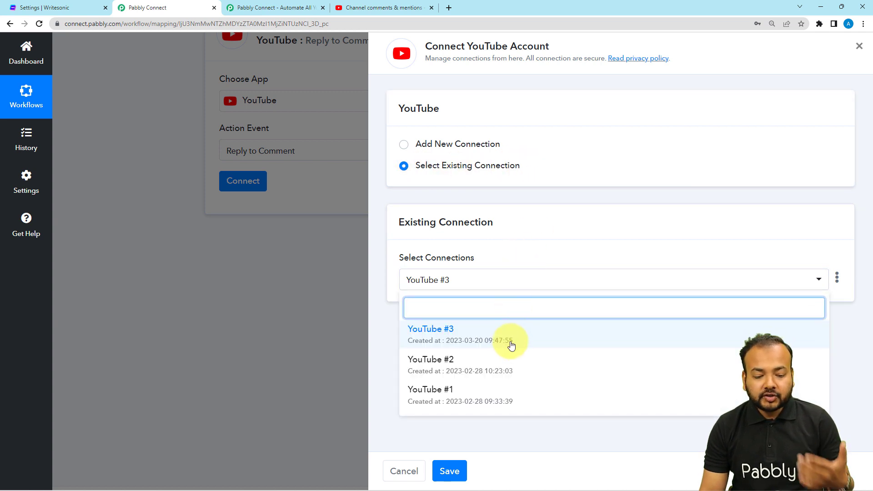
left_click(444, 335)
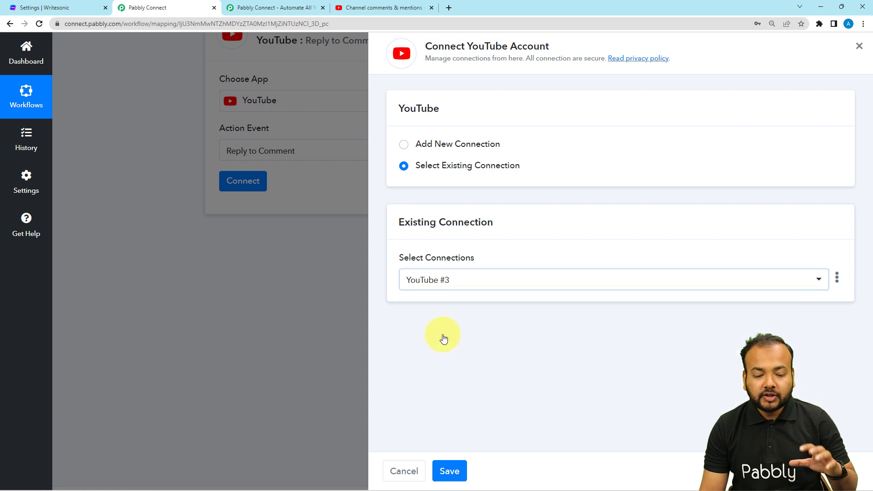
left_click(450, 471)
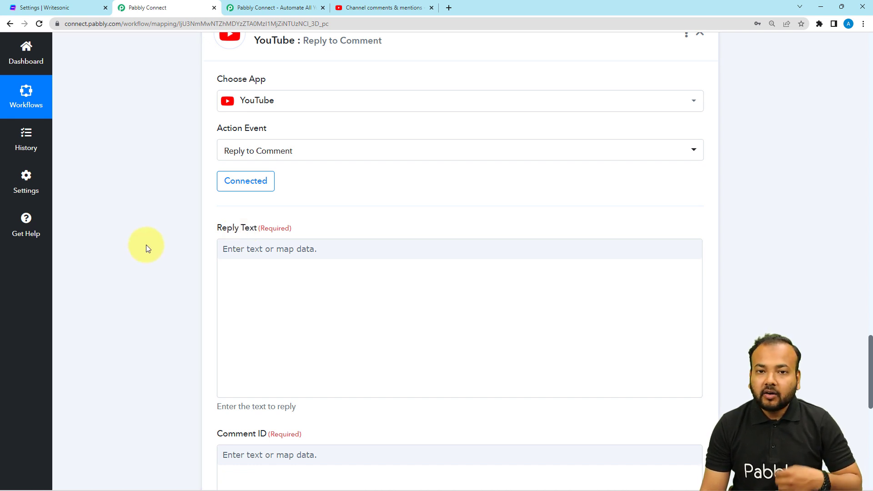
Step: Map the '2. Writesonic: ChatSonic' Message field into the YouTube Reply Text
scroll(146, 245, "down", 1)
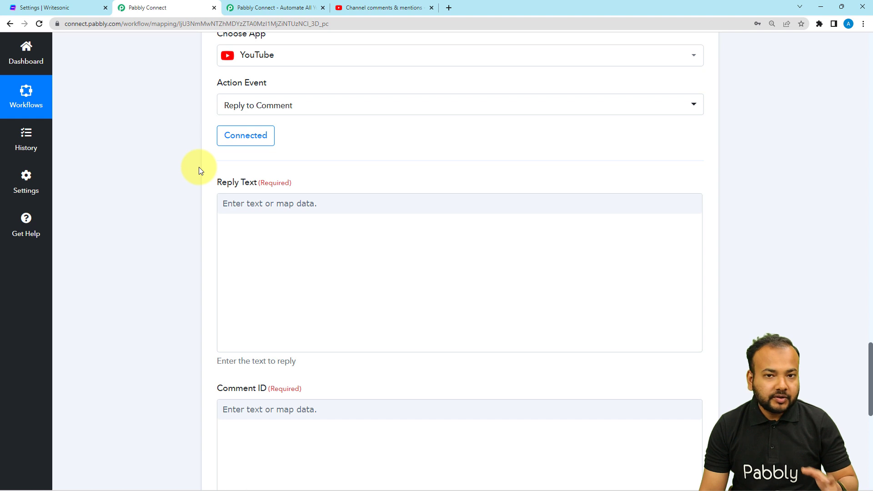
scroll(199, 170, "down", 1)
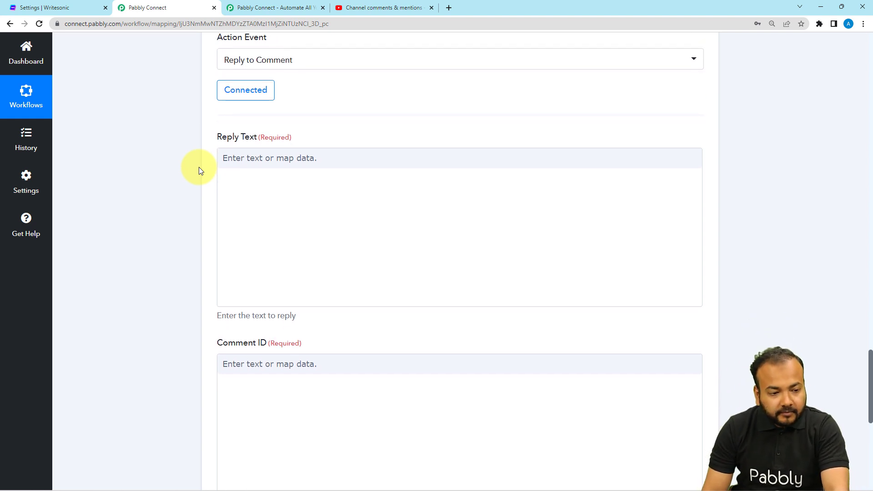
scroll(198, 167, "down", 1)
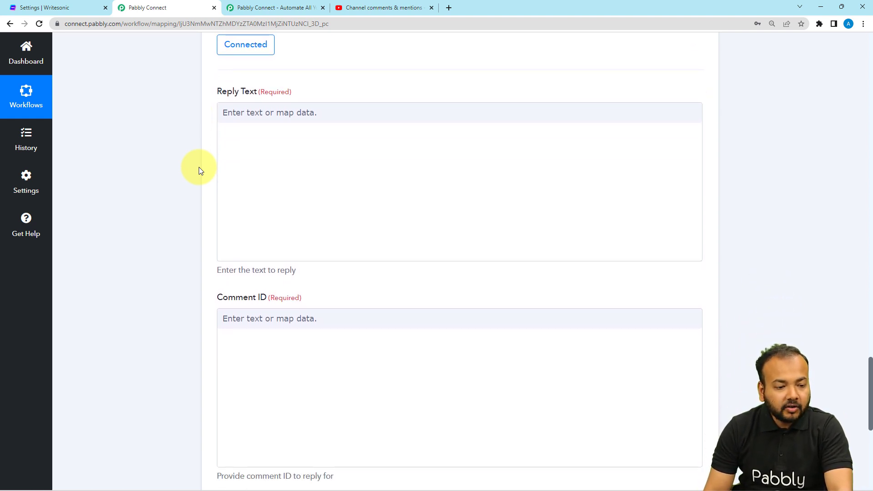
left_click(251, 115)
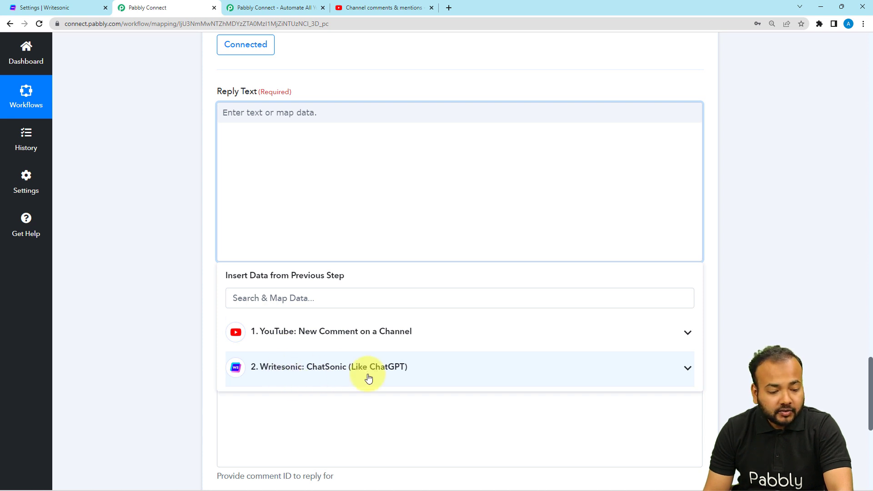
left_click(321, 377)
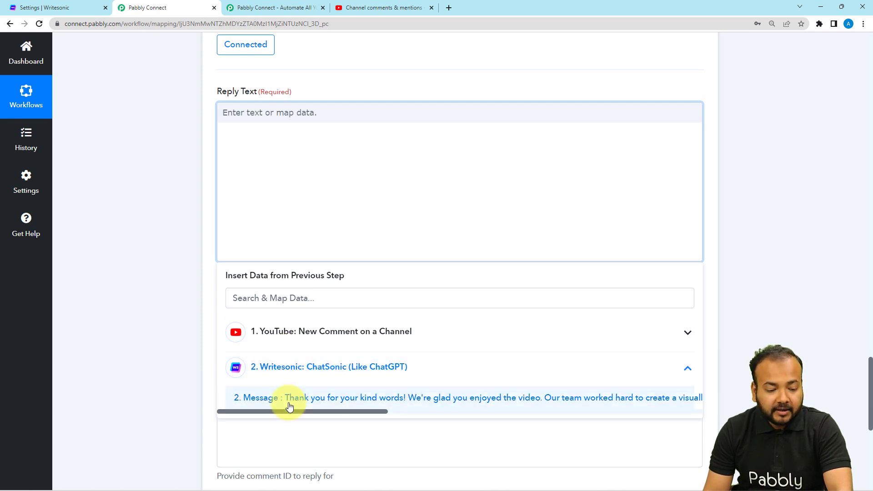
left_click(256, 398)
left_click(152, 225)
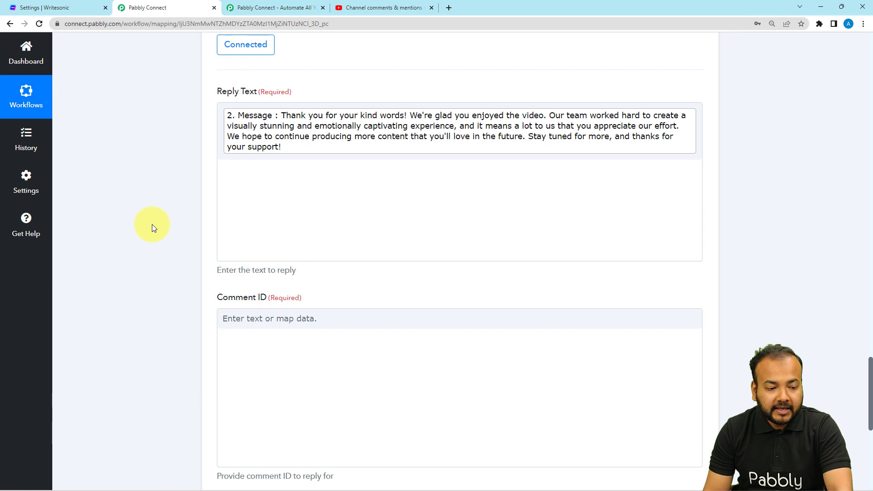
scroll(152, 224, "down", 3)
left_click(241, 217)
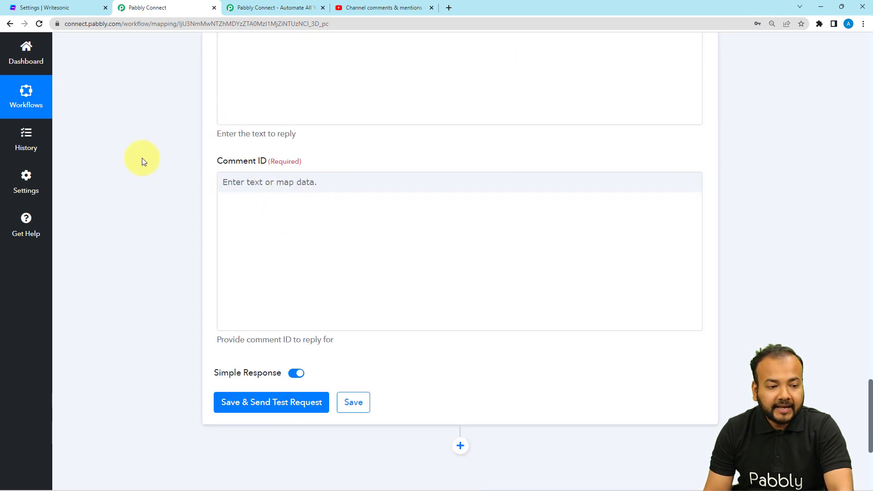
scroll(143, 157, "up", 10)
scroll(143, 157, "up", 20)
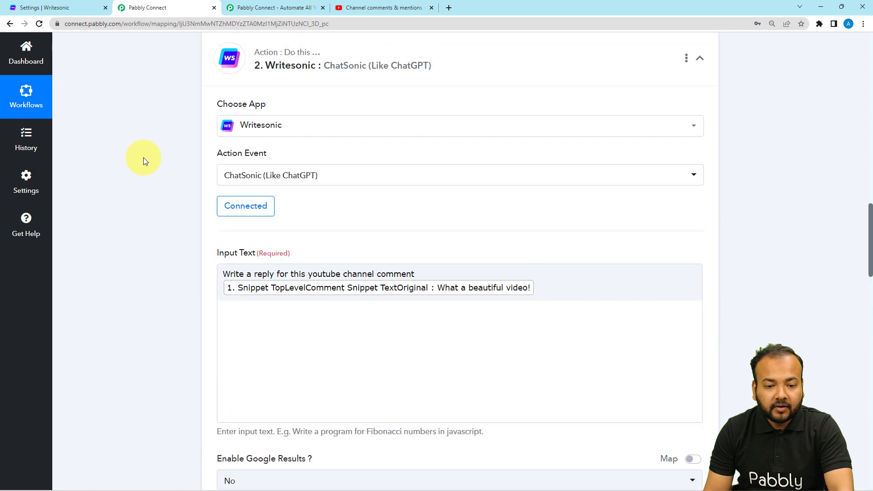
scroll(150, 255, "down", 3)
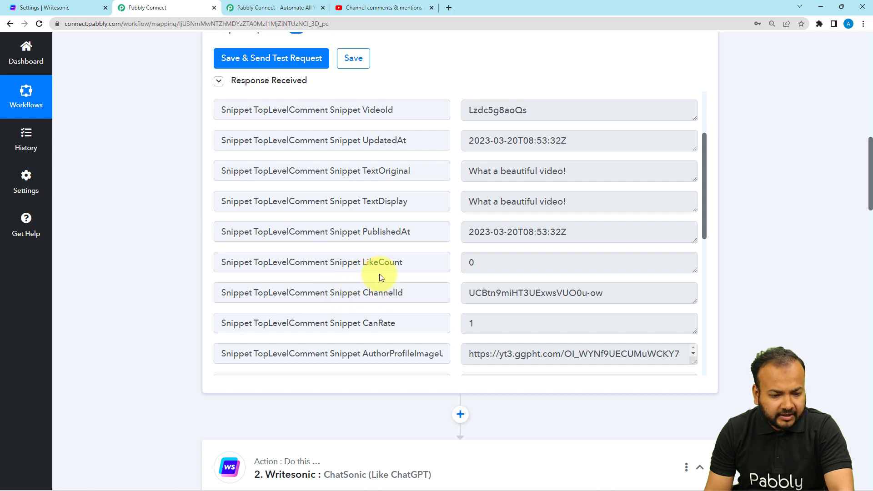
scroll(337, 269, "down", 3)
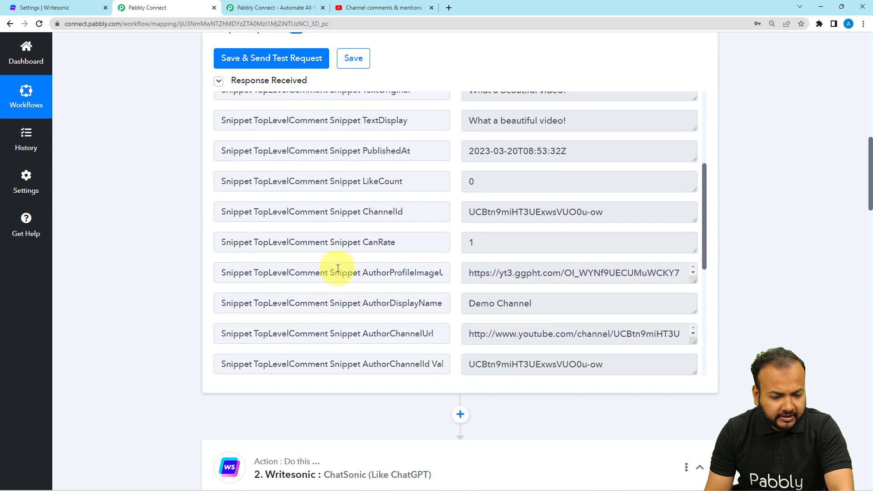
scroll(338, 268, "up", 4)
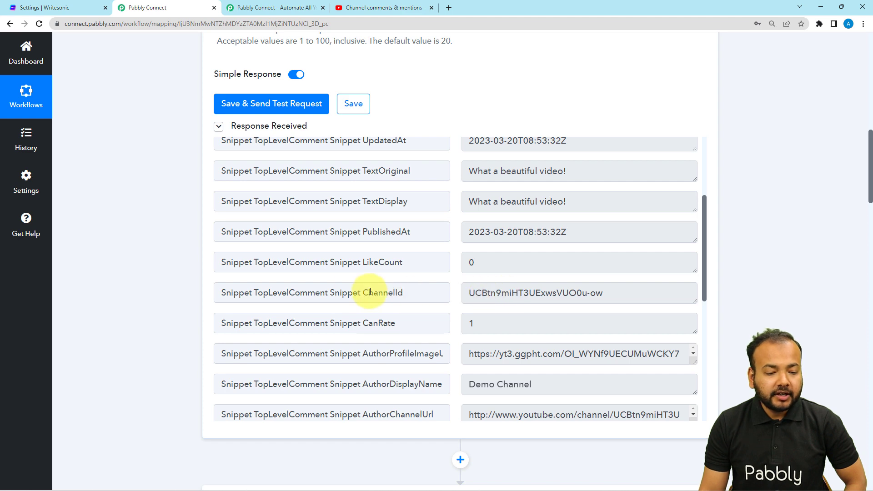
scroll(155, 282, "down", 1)
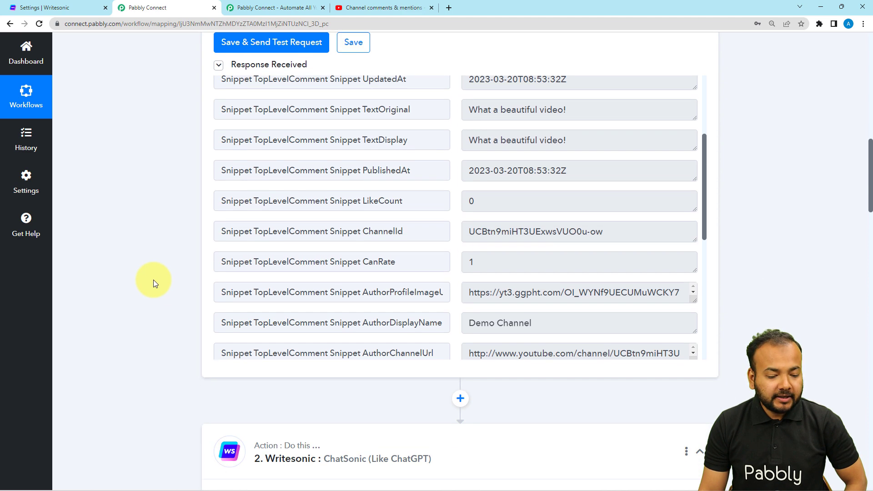
scroll(154, 279, "down", 15)
scroll(154, 280, "down", 10)
Step: Map the YouTube trigger's Snippet TopLevelComment Id into the Comment ID field
left_click(239, 134)
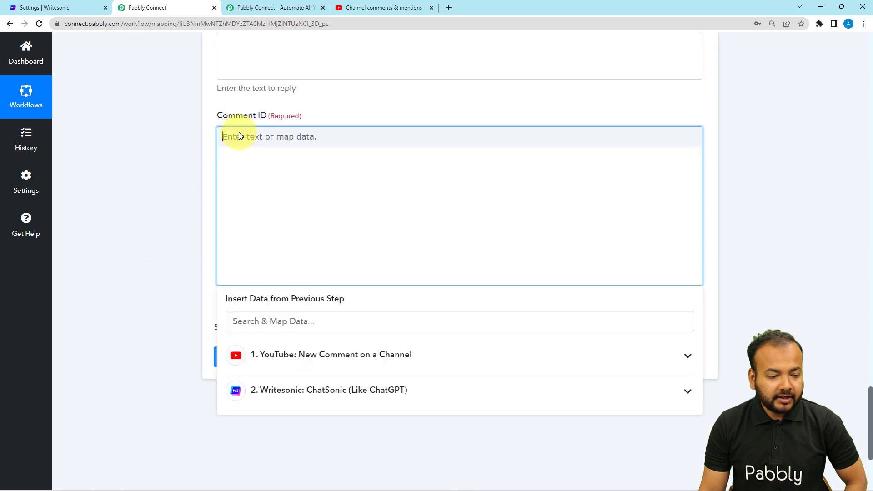
left_click(305, 358)
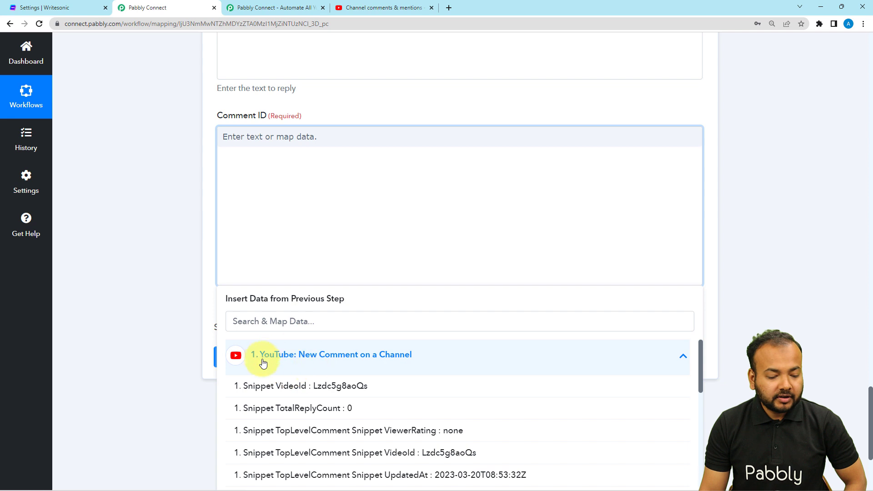
scroll(312, 381, "down", 2)
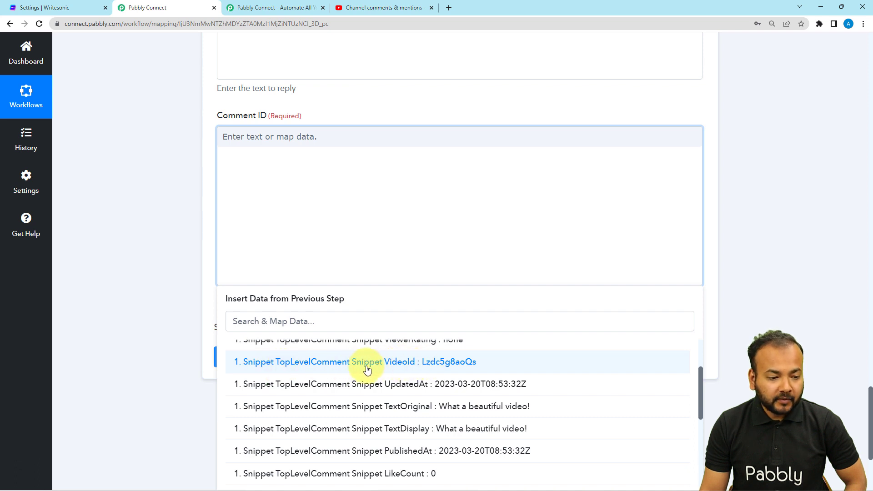
scroll(172, 324, "down", 2)
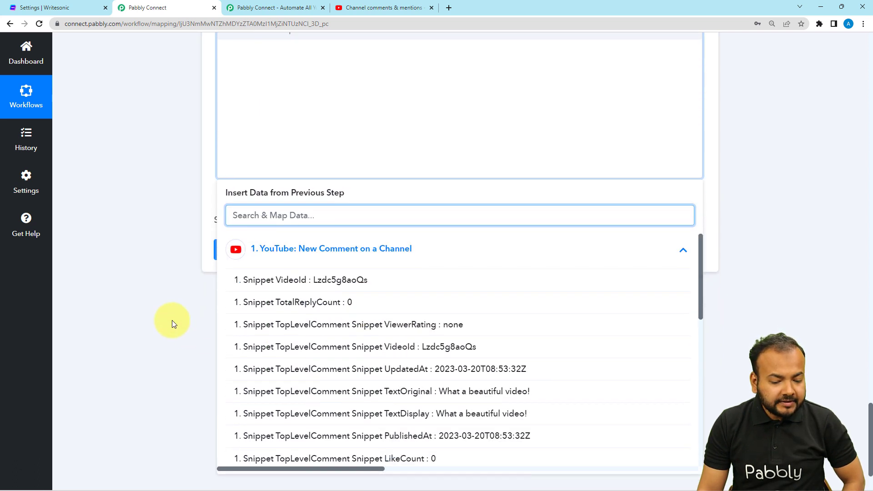
scroll(173, 323, "down", 1)
scroll(324, 337, "down", 4)
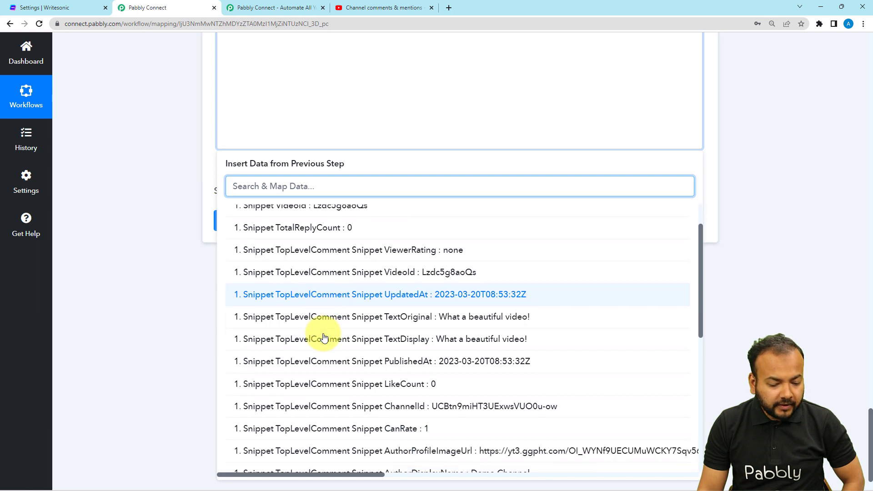
scroll(323, 337, "down", 2)
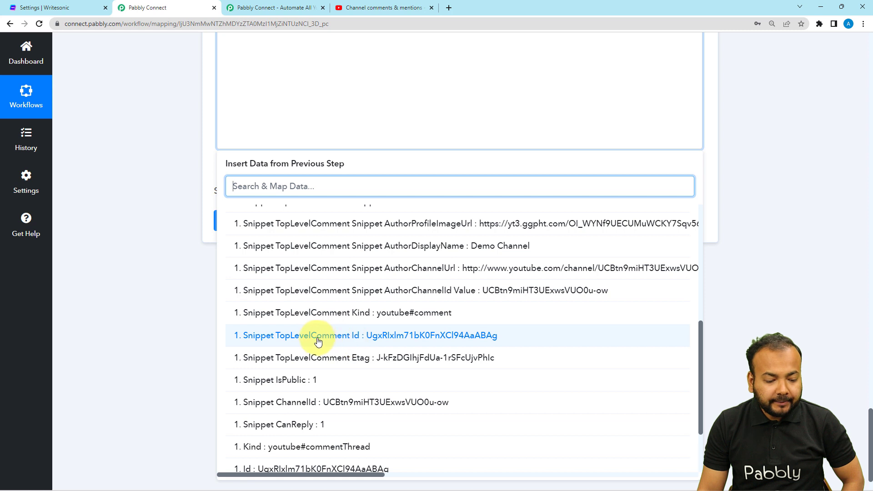
left_click(334, 337)
left_click(172, 226)
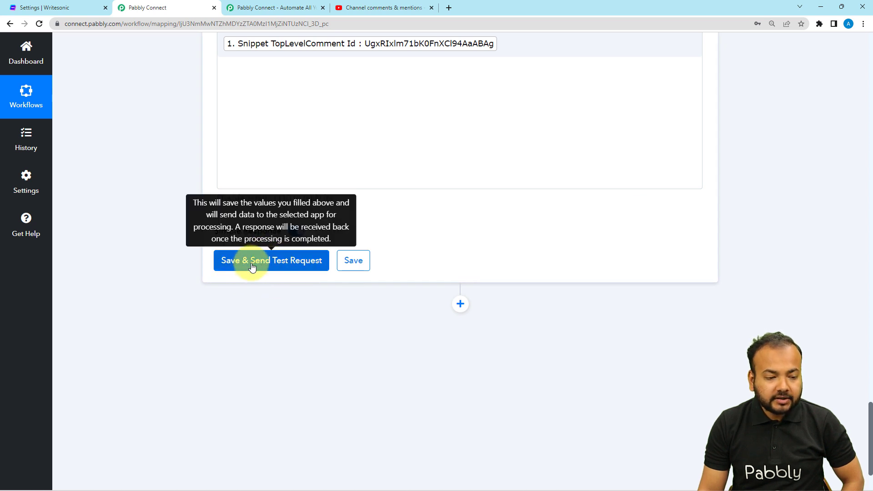
Step: Save and test the Reply to Comment step, receiving a youtube#comment response, then return to YouTube Studio
left_click(367, 10)
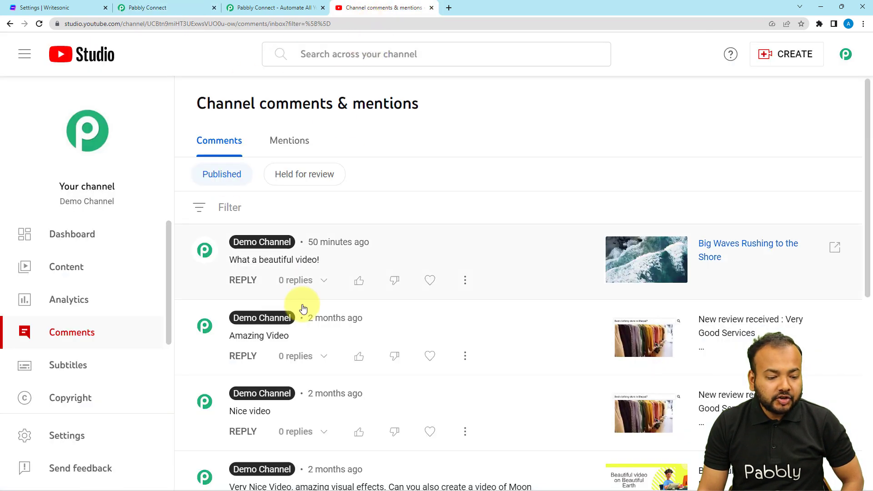
left_click(147, 9)
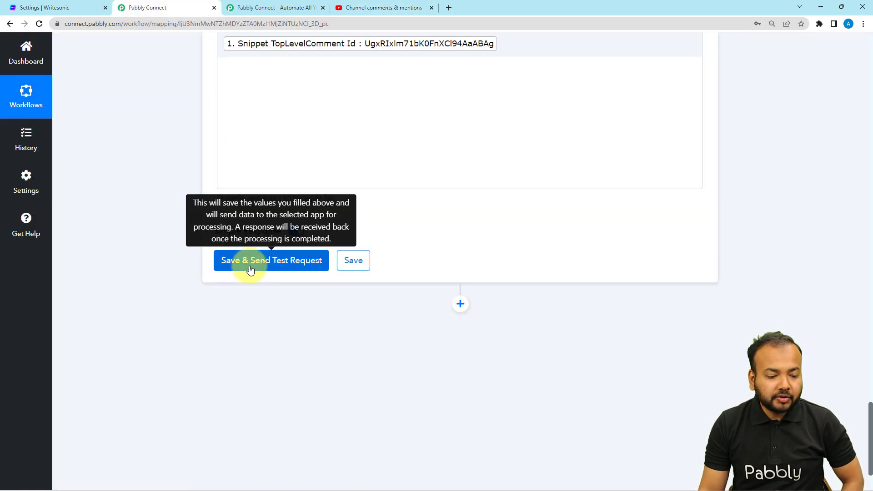
left_click(232, 261)
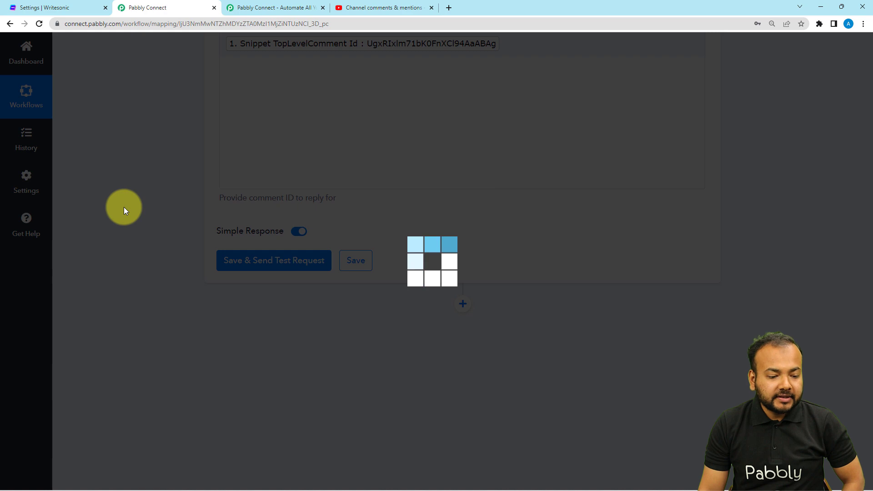
scroll(123, 206, "down", 4)
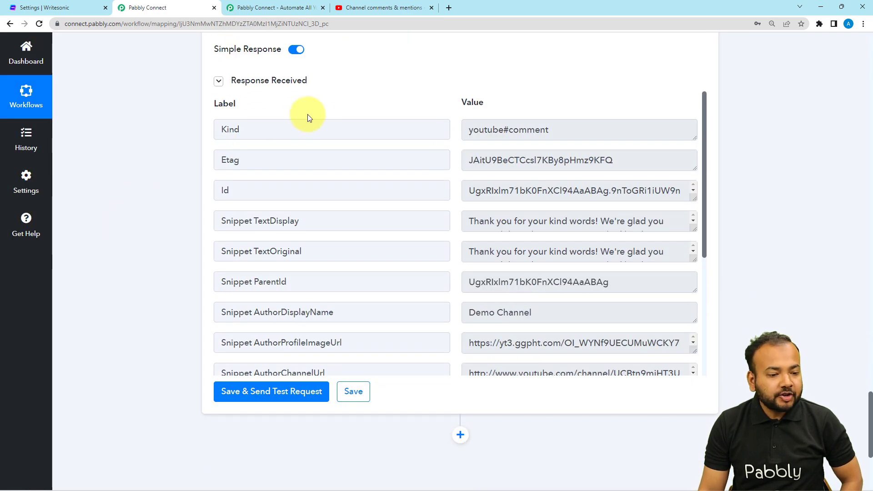
left_click(369, 9)
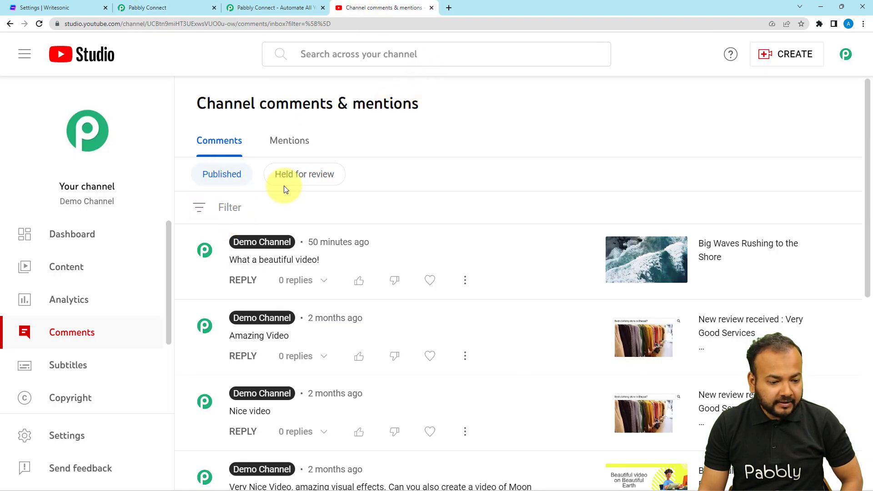
Step: Filter the YouTube Studio channel comments by Response status, choosing 'I responded'
left_click(200, 209)
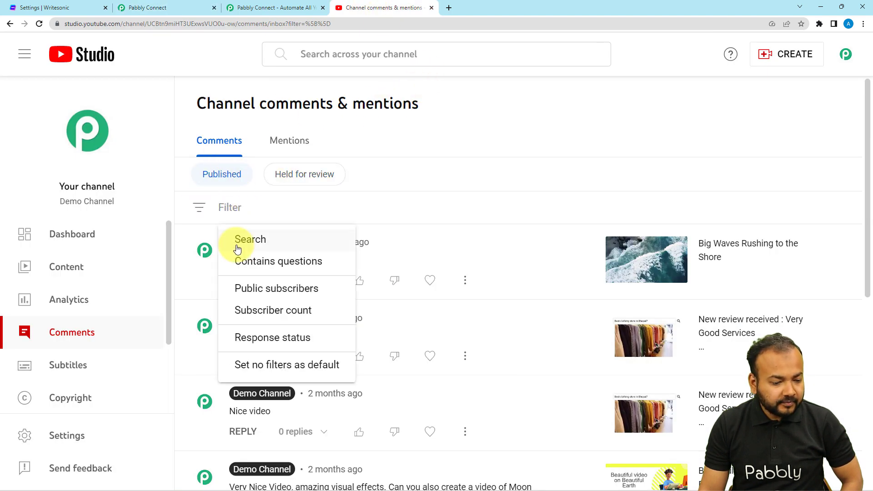
left_click(269, 337)
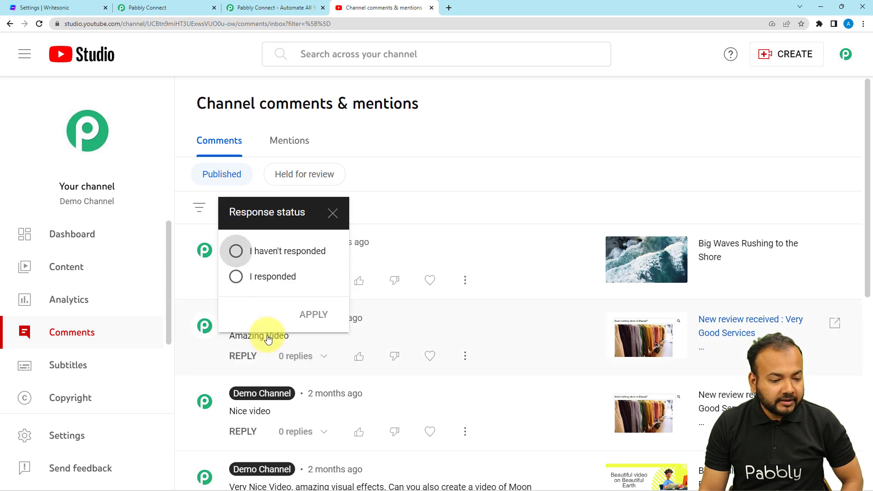
left_click(236, 281)
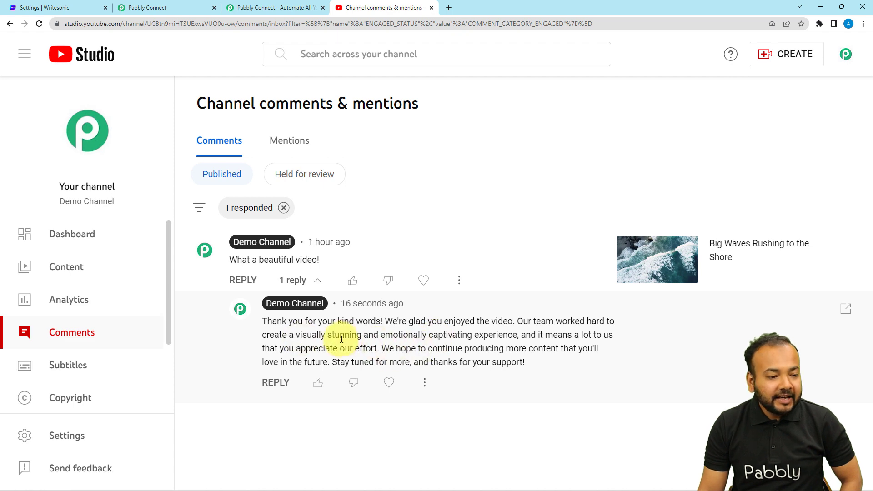
Step: Look over the Pabbly workflow, then check the posted reply in YouTube Studio
left_click(166, 11)
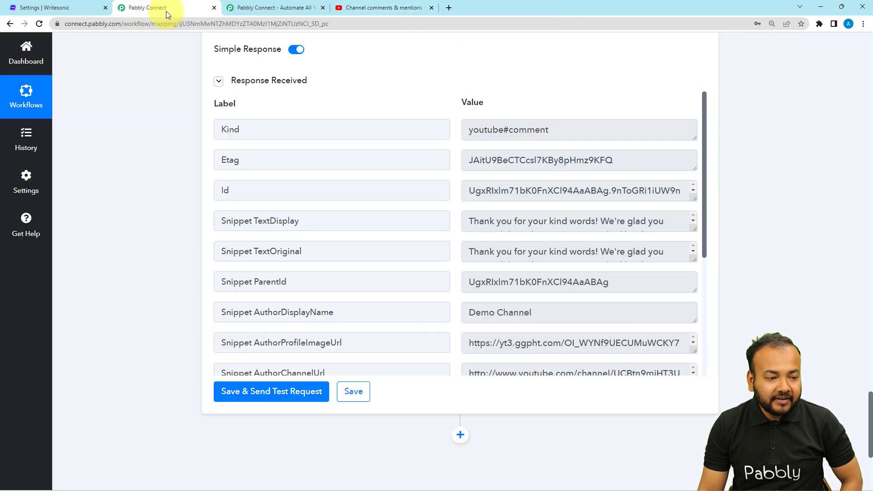
scroll(168, 141, "up", 7)
scroll(168, 146, "up", 4)
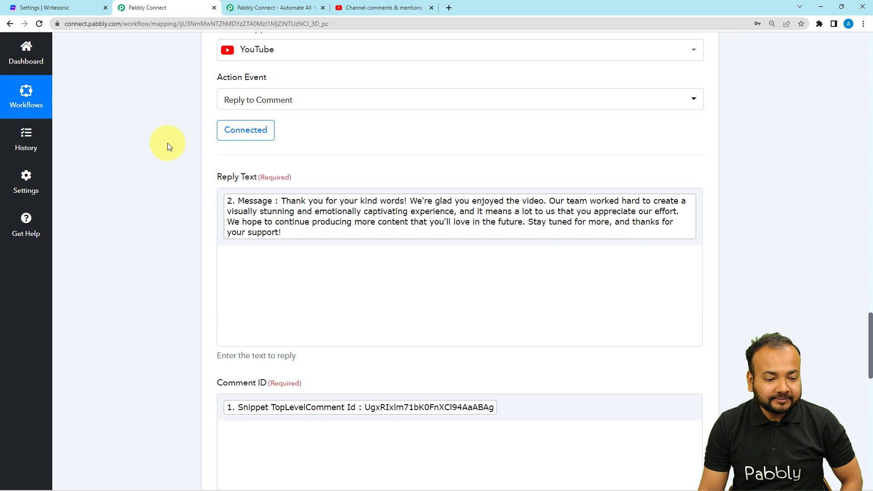
left_click(373, 10)
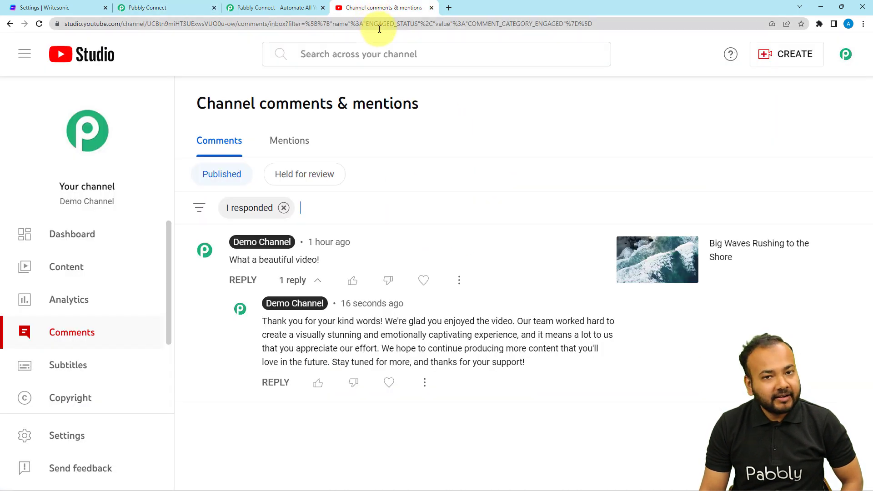
Step: Collapse the Reply to Comment, Writesonic ChatSonic and YouTube new-comment trigger steps in Pabbly Connect
left_click(139, 8)
scroll(197, 150, "up", 7)
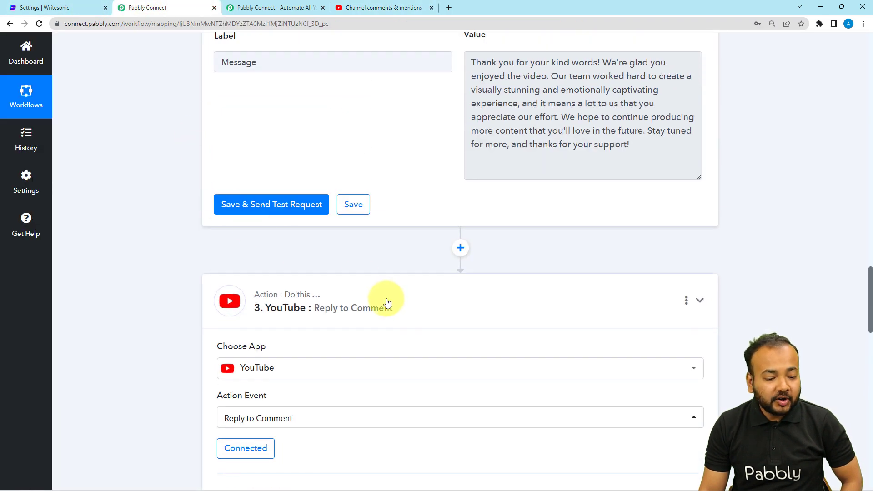
left_click(386, 302)
scroll(386, 302, "up", 15)
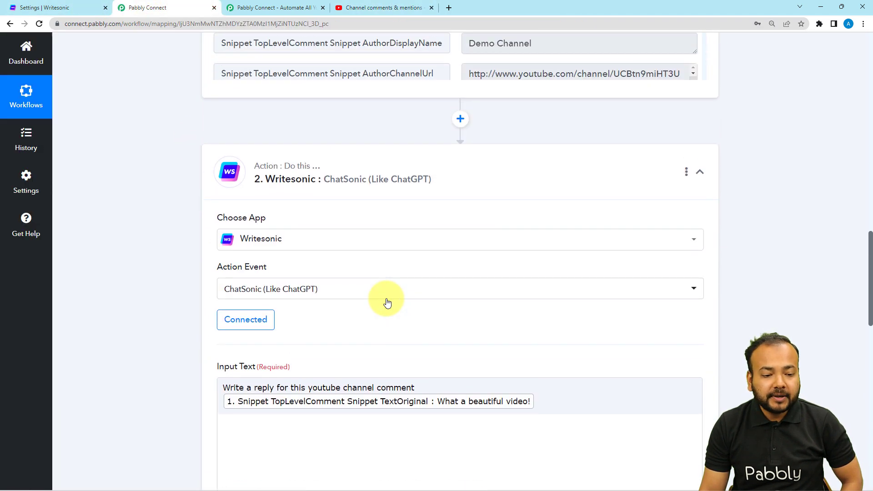
left_click(390, 299)
scroll(193, 275, "up", 10)
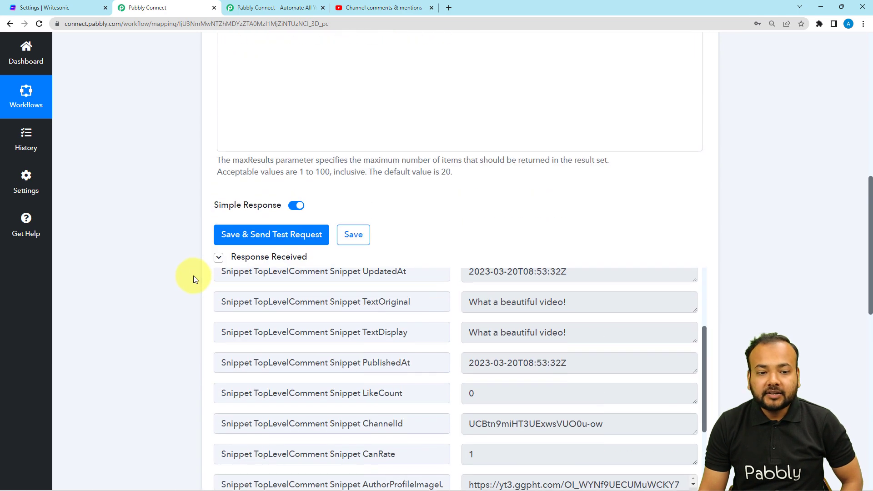
scroll(192, 275, "up", 5)
left_click(302, 208)
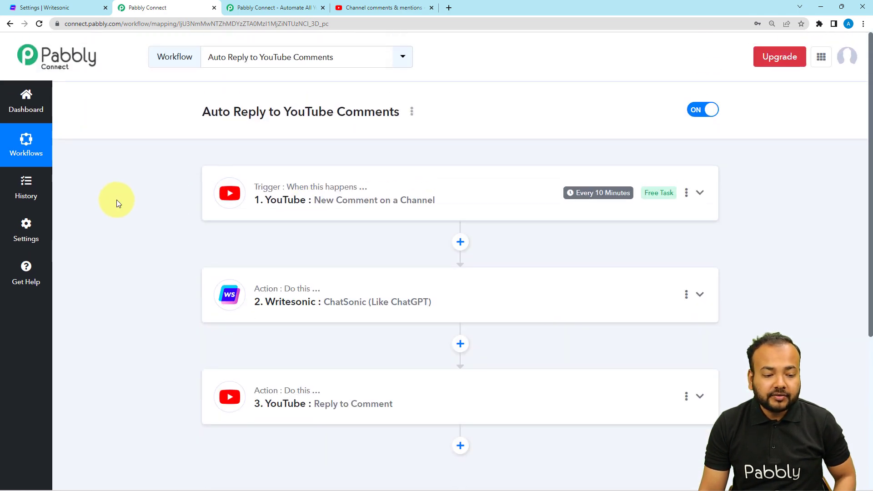